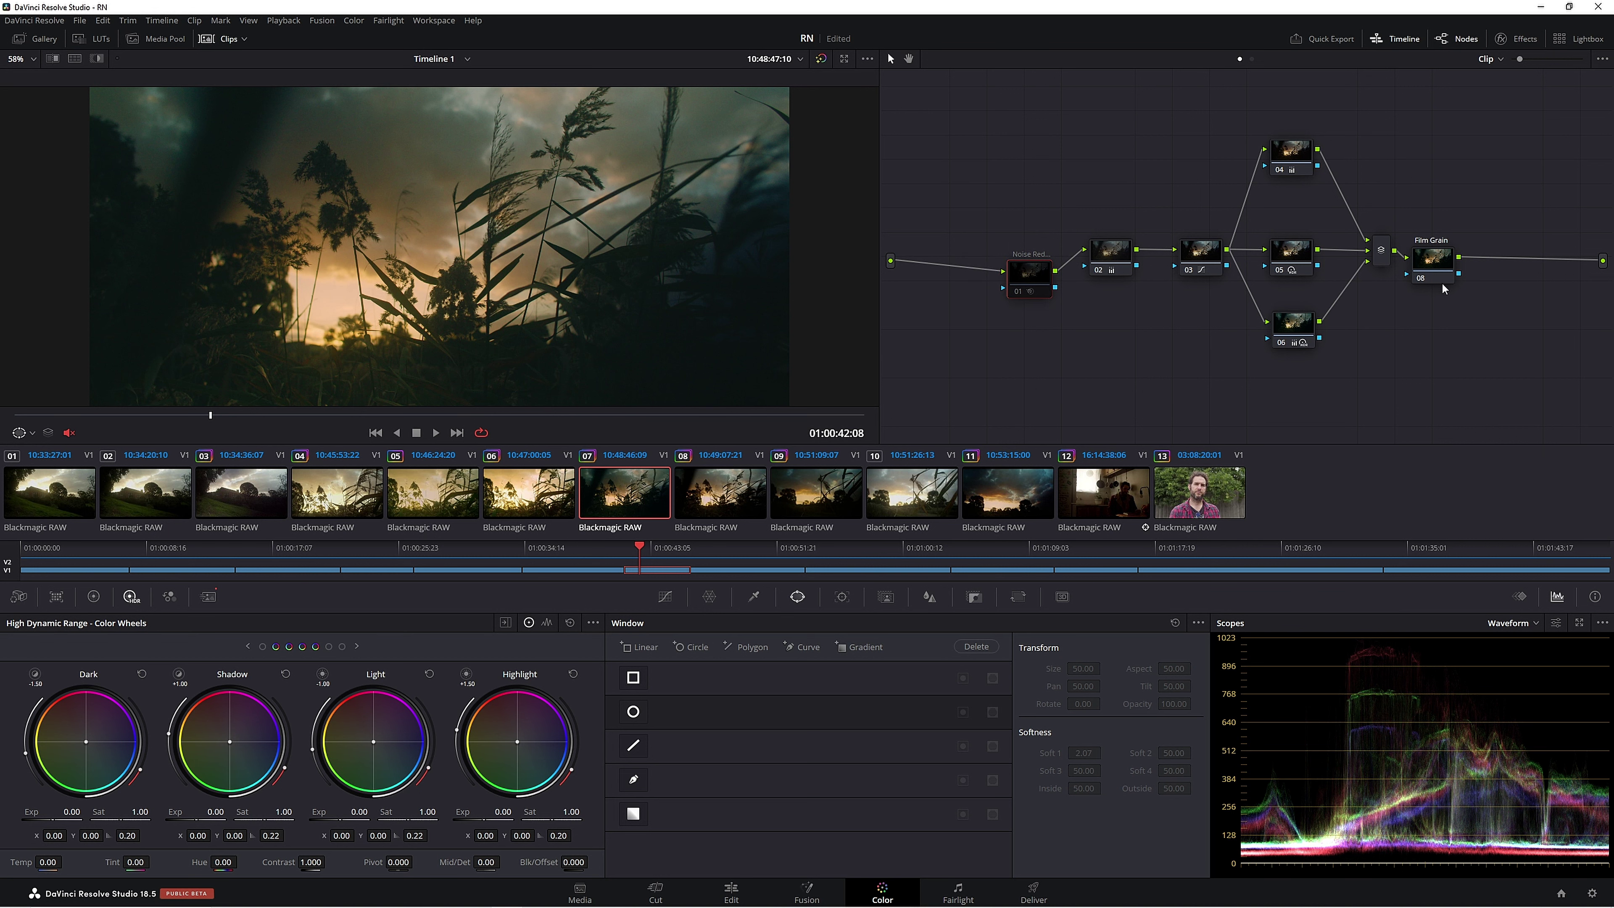
scroll(458, 375, down, 3)
drag(351, 414, 390, 416)
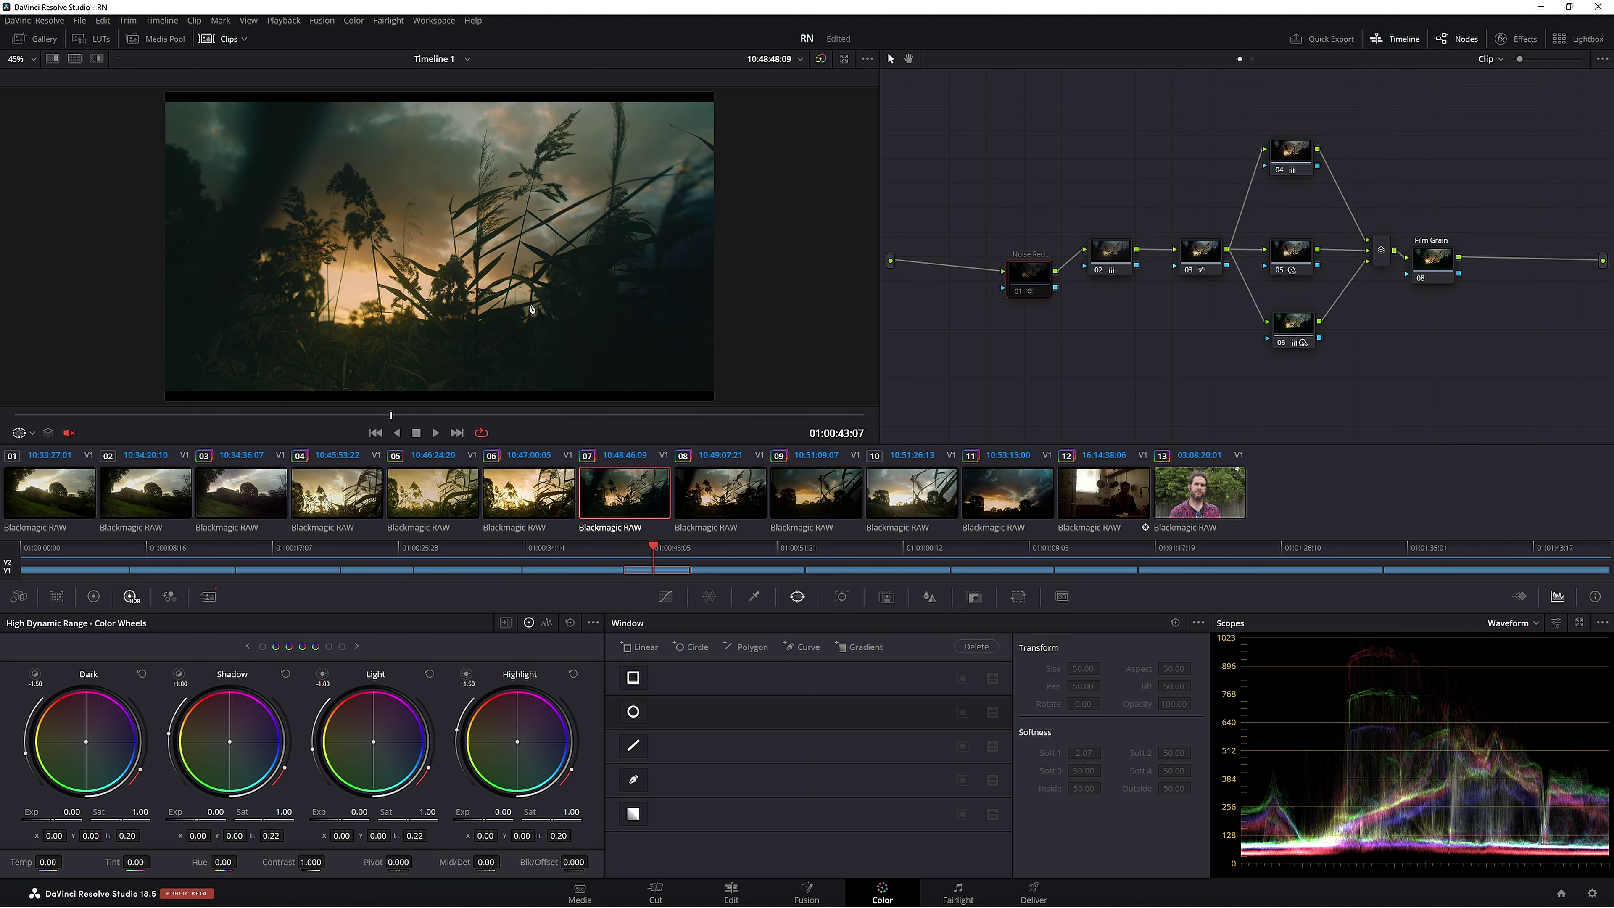
key(Right)
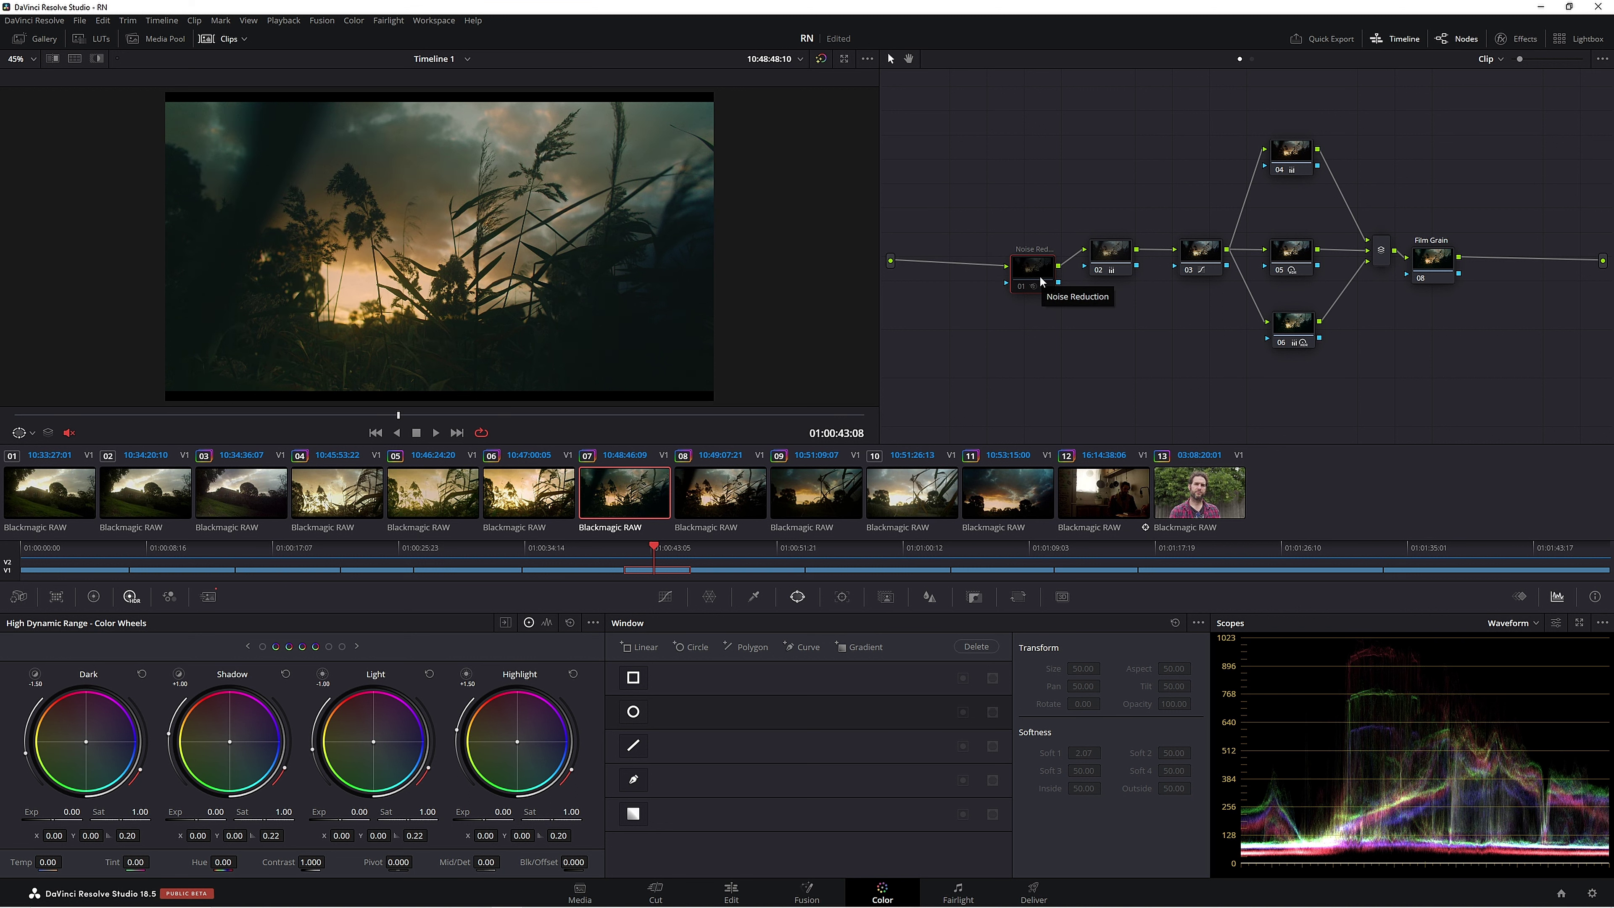
drag(1040, 278, 1034, 272)
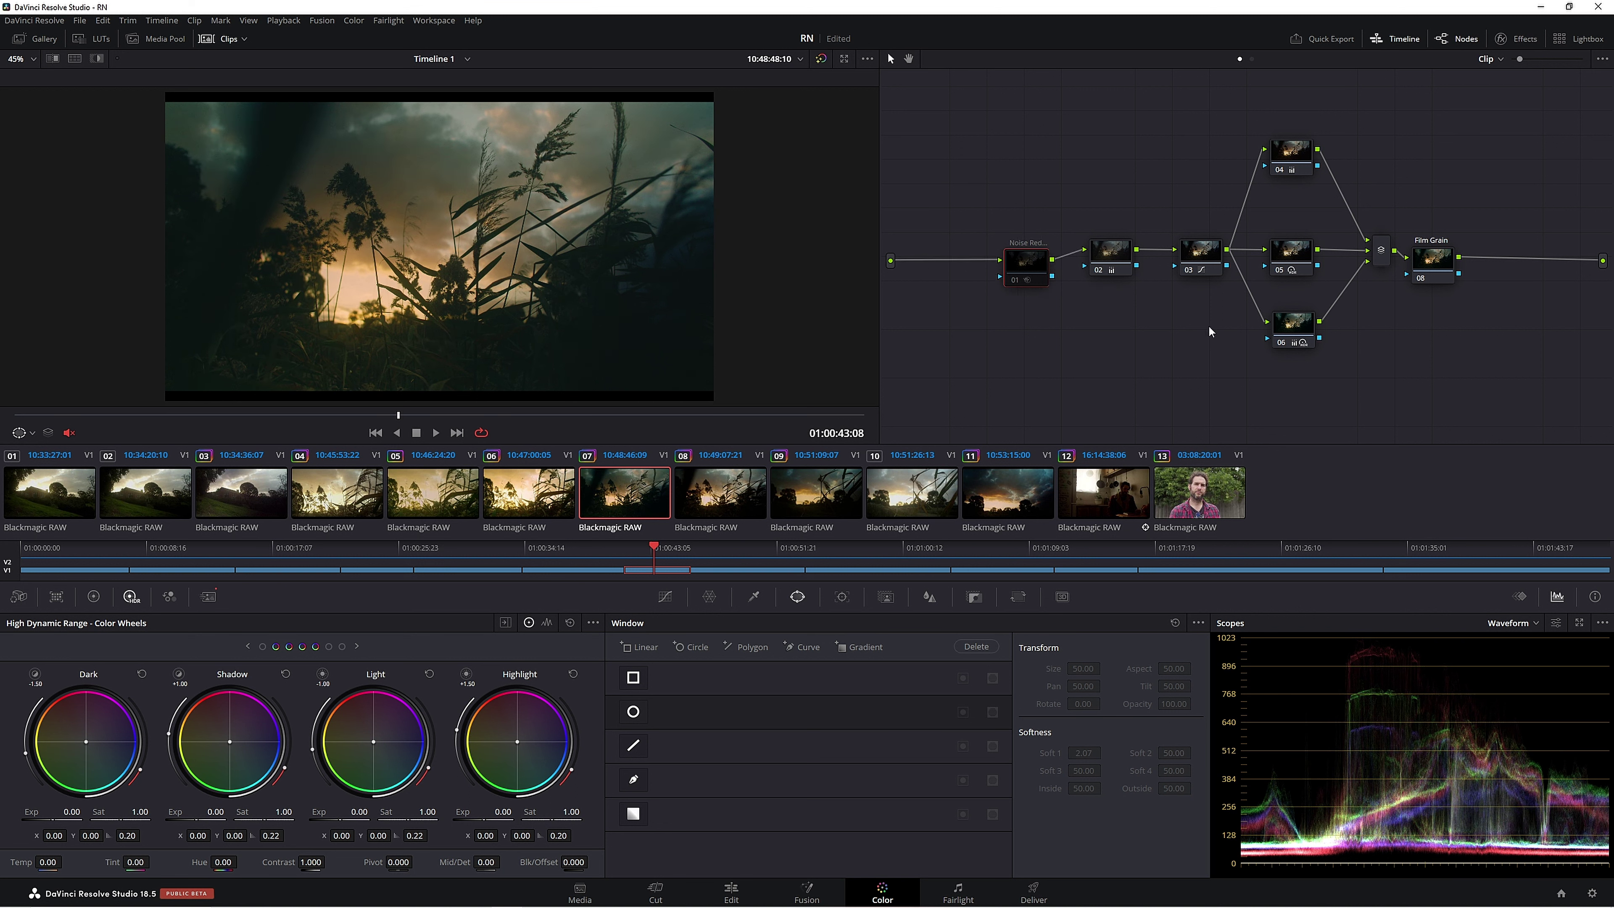
drag(1435, 274, 1435, 275)
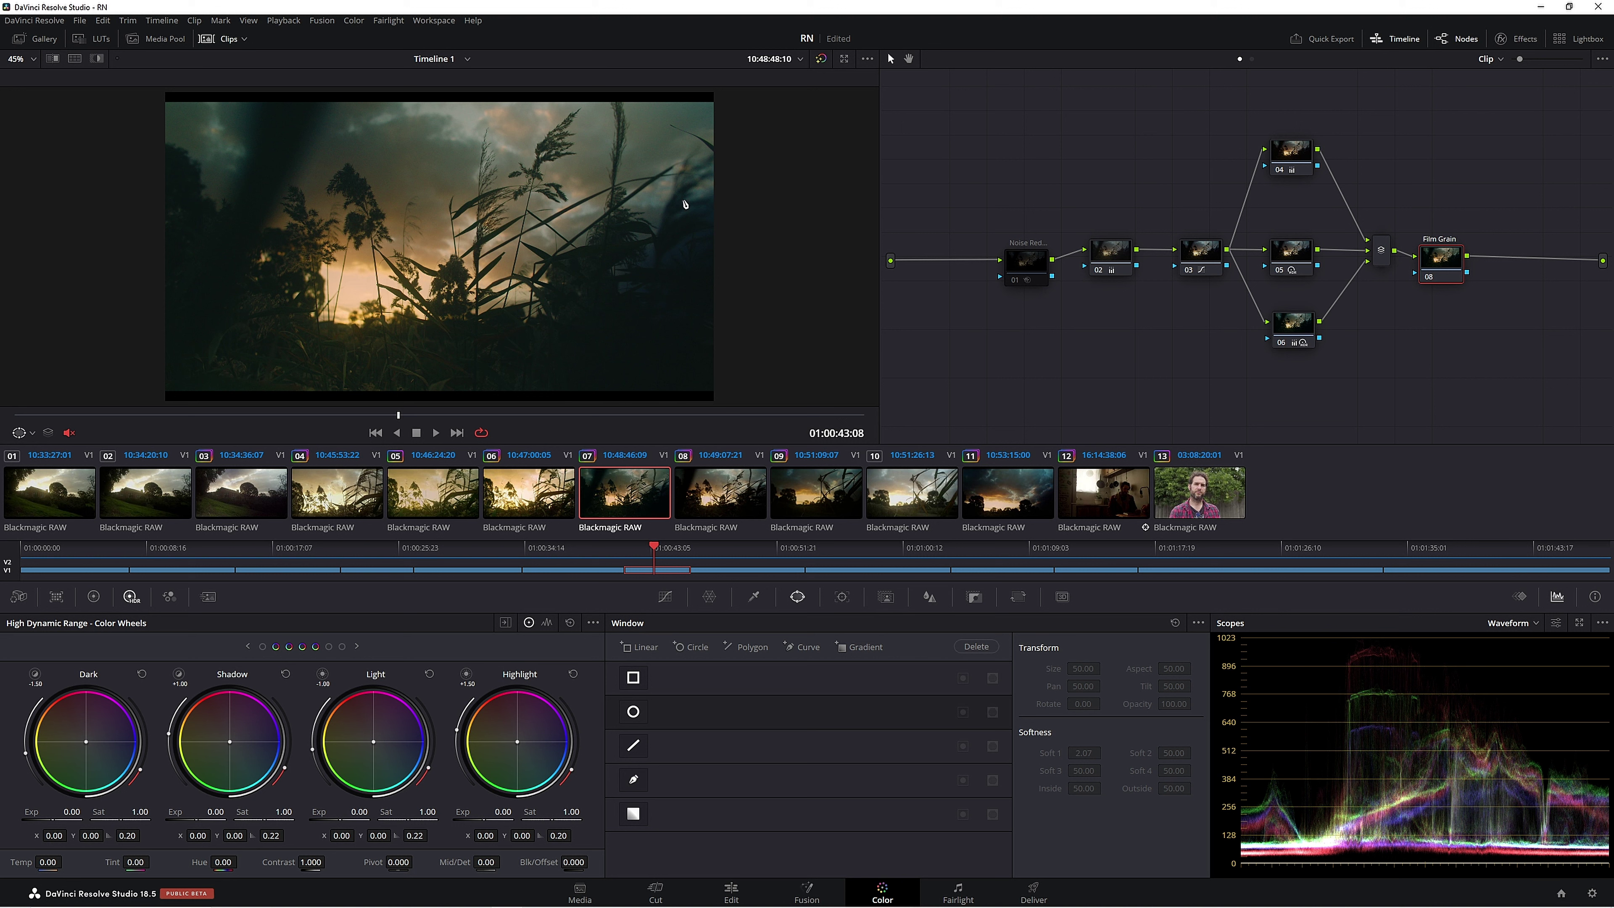
key(ctrl+shift+s)
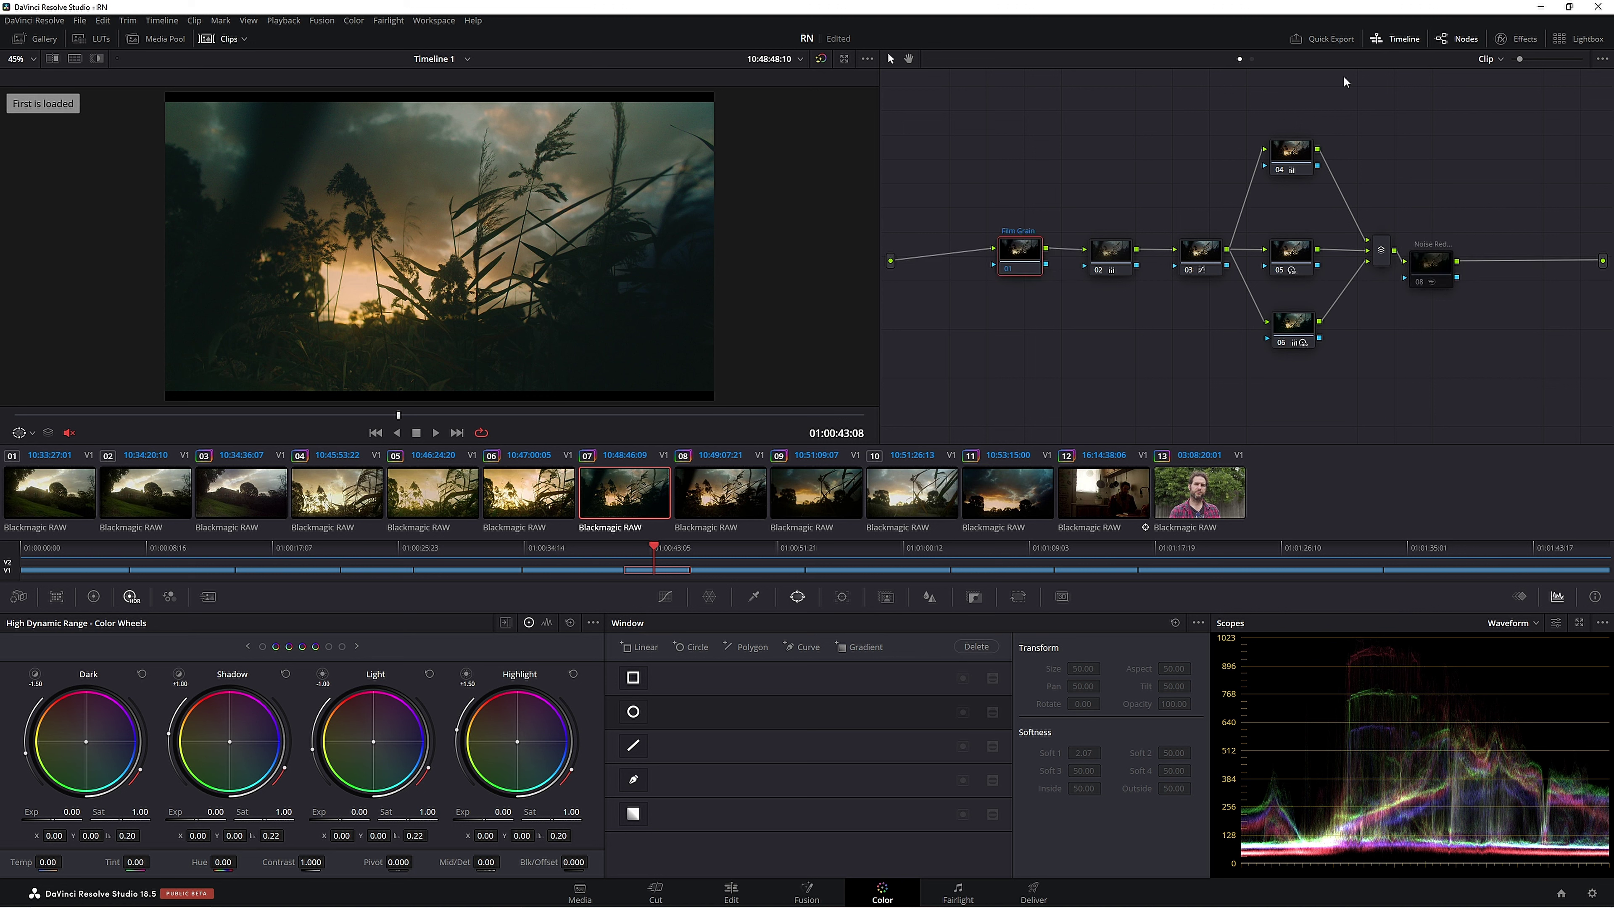
drag(1023, 266, 1022, 264)
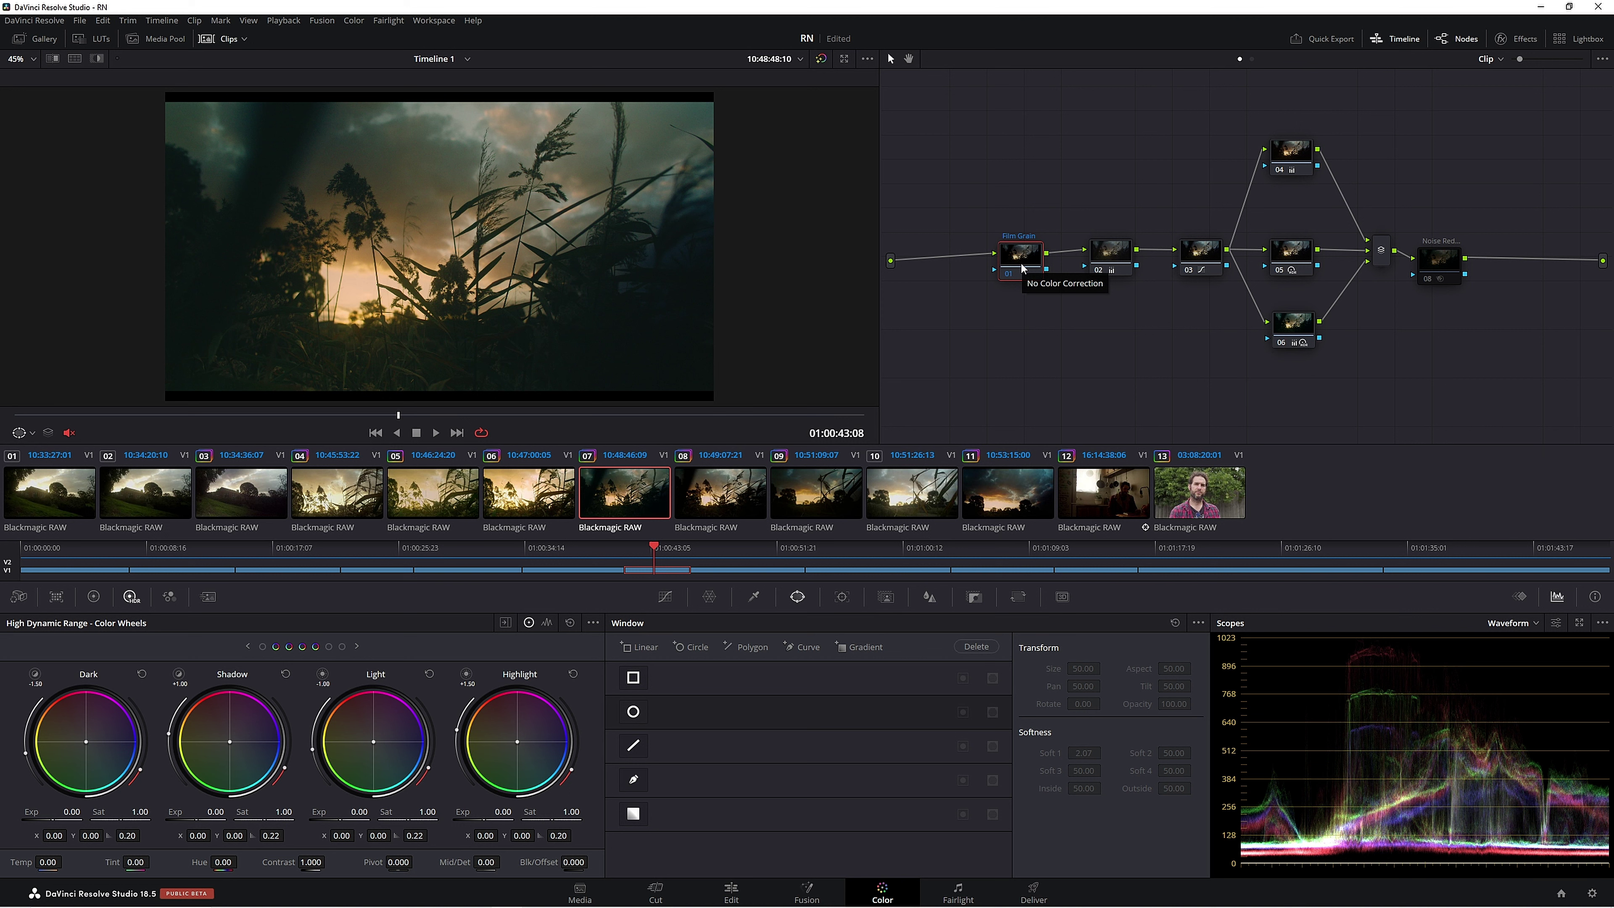
key(ctrl+shift+])
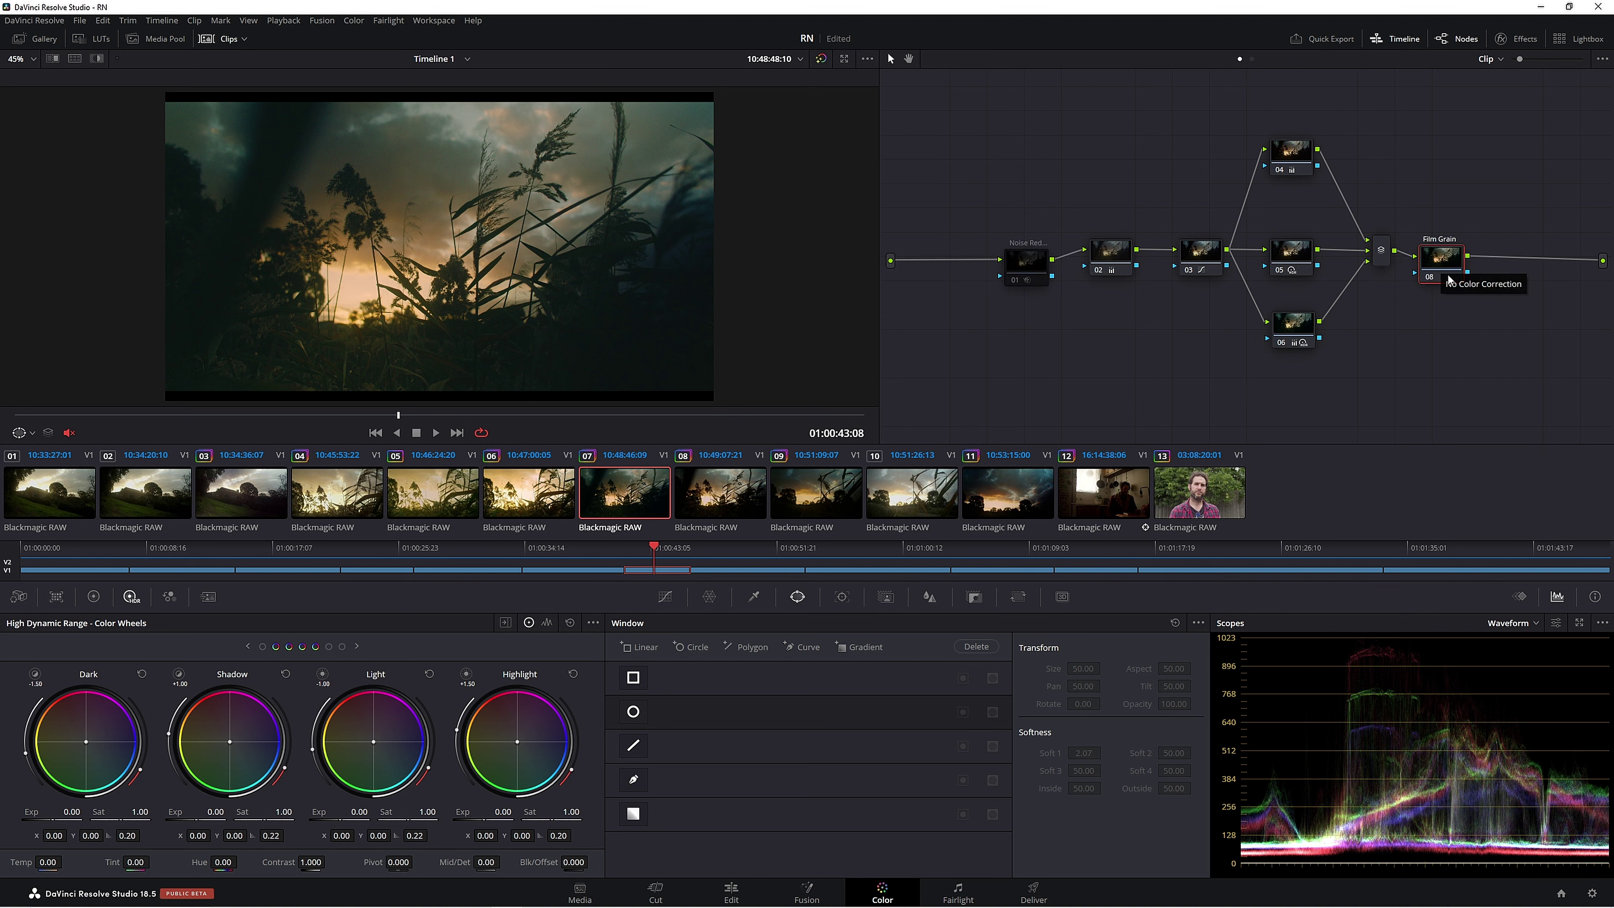
drag(1031, 267, 1011, 238)
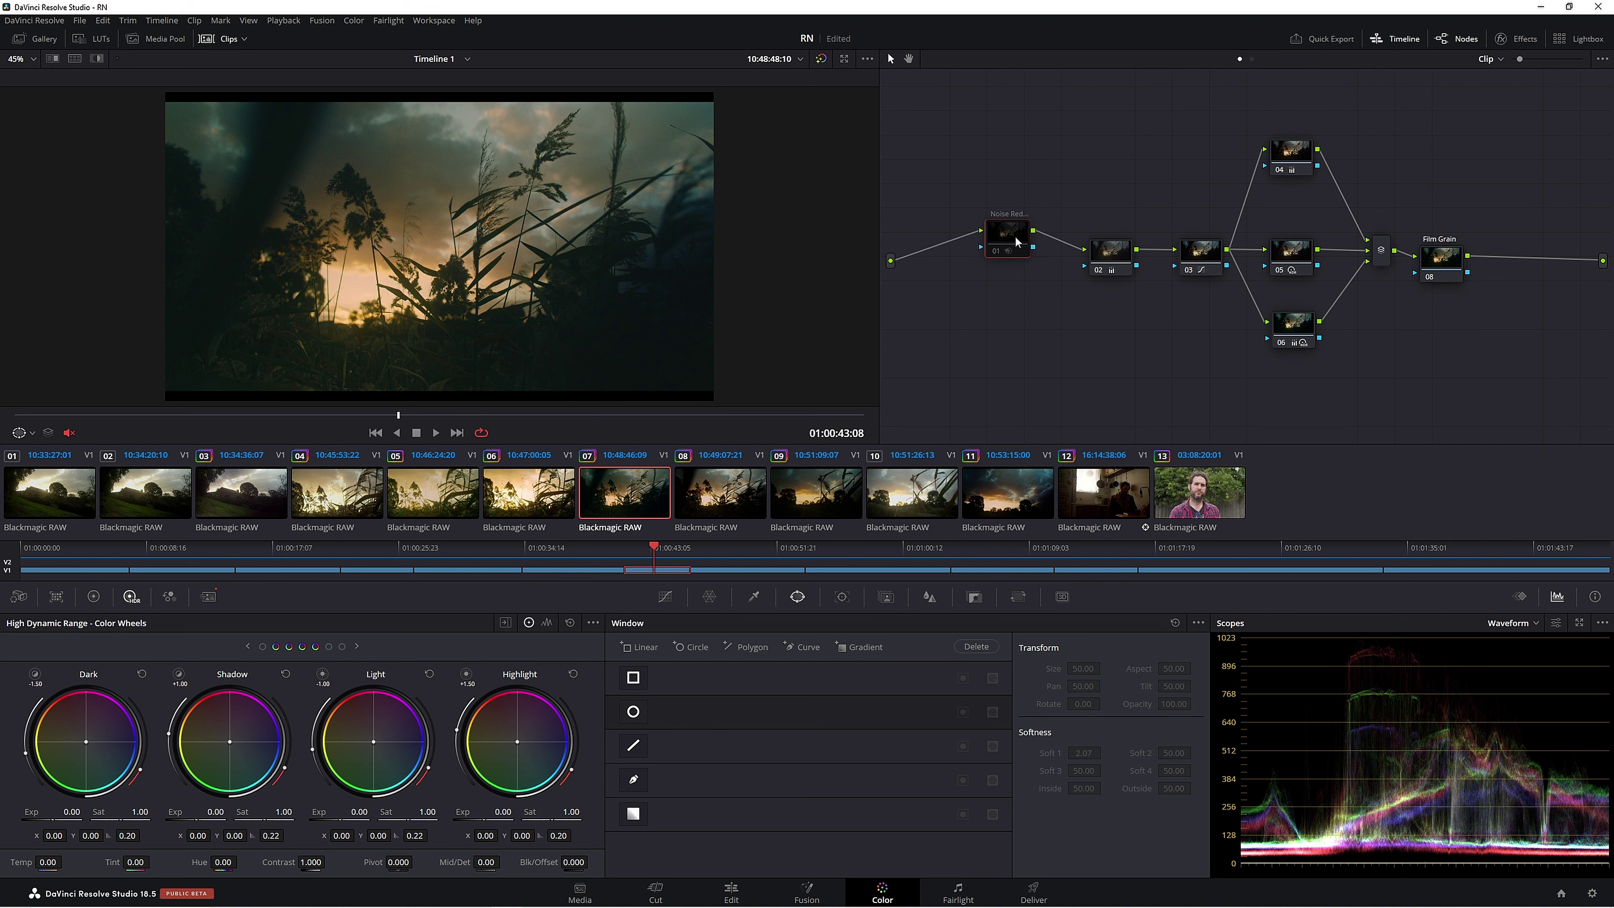
drag(1448, 277, 1441, 275)
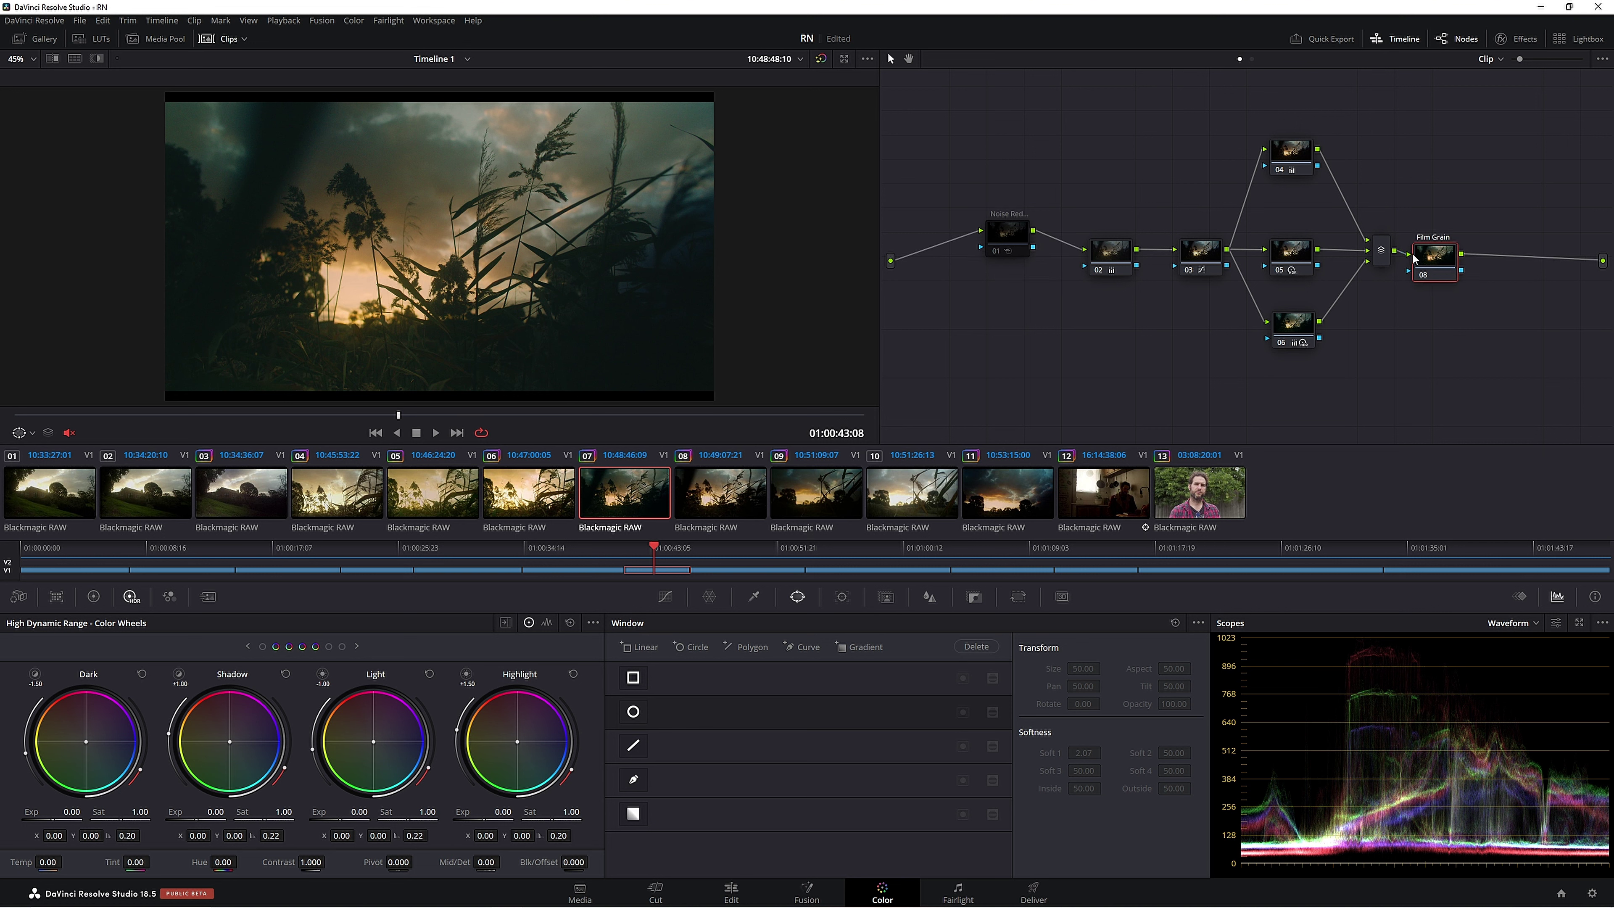
Apply the Film Grain effect, found by searching 'fi', to the final node 08
click(1503, 41)
click(1404, 87)
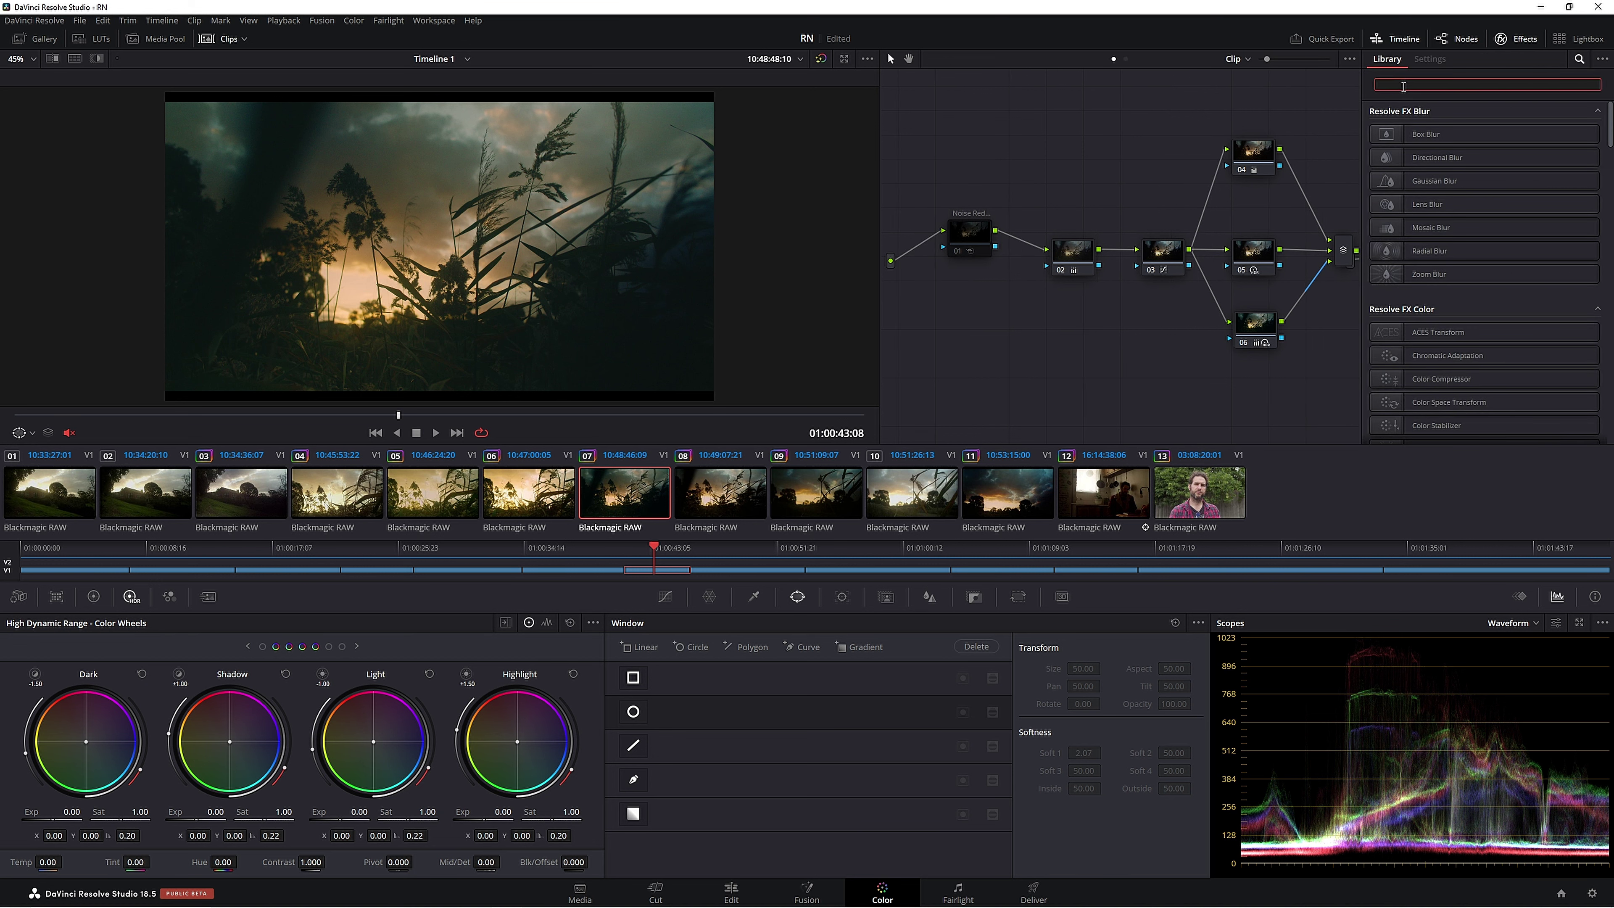
text(fi)
drag(1462, 332, 1313, 273)
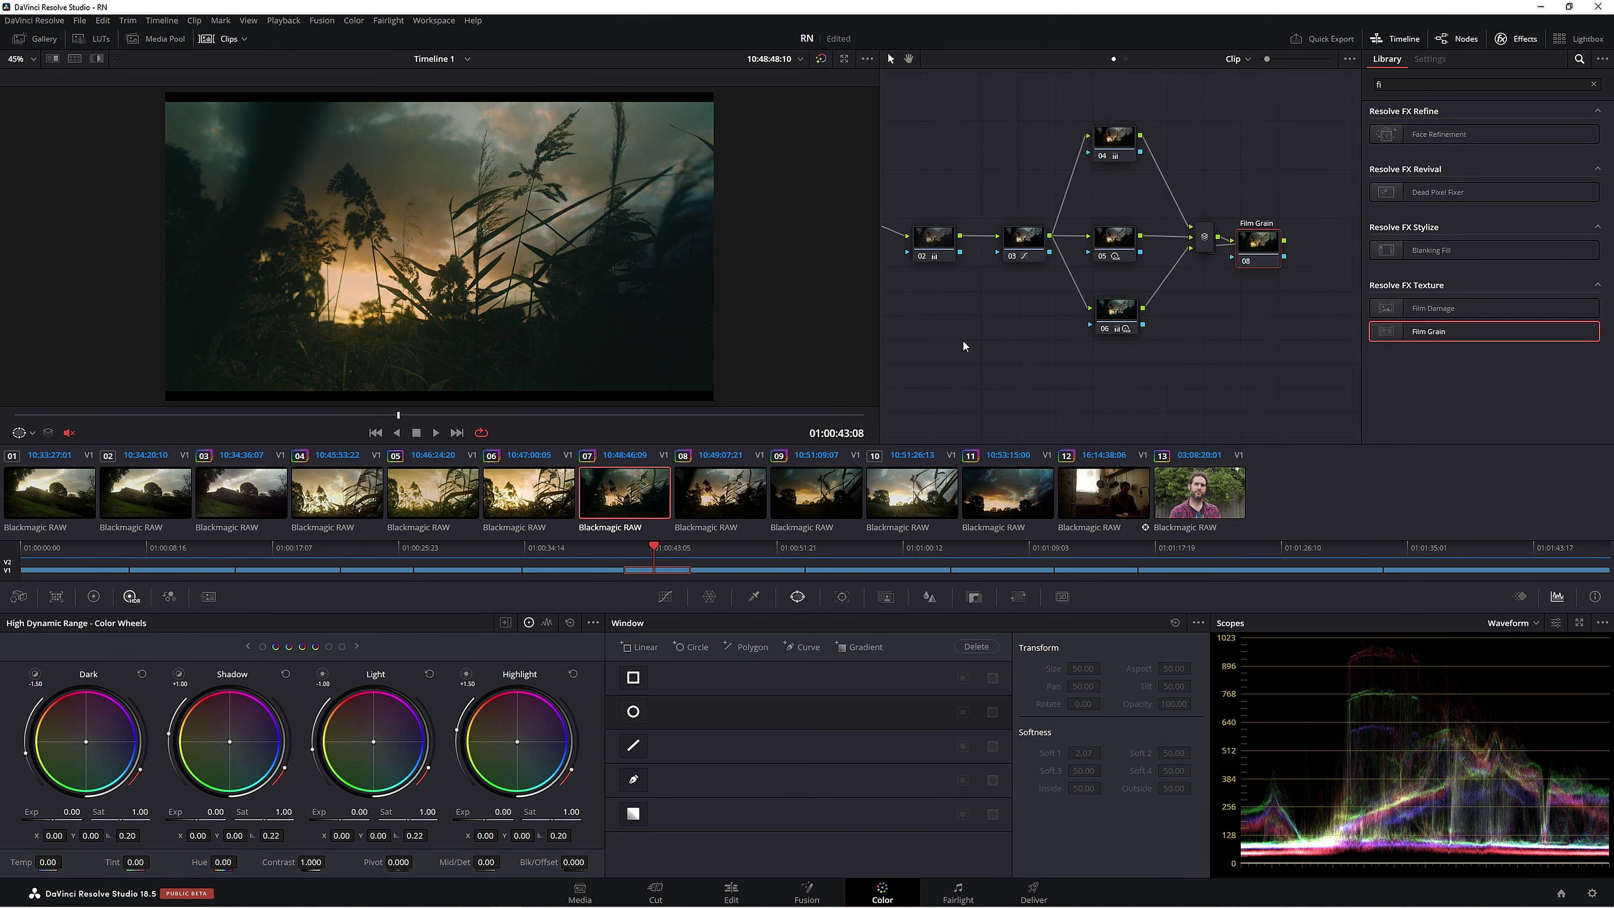
drag(1473, 336, 1247, 240)
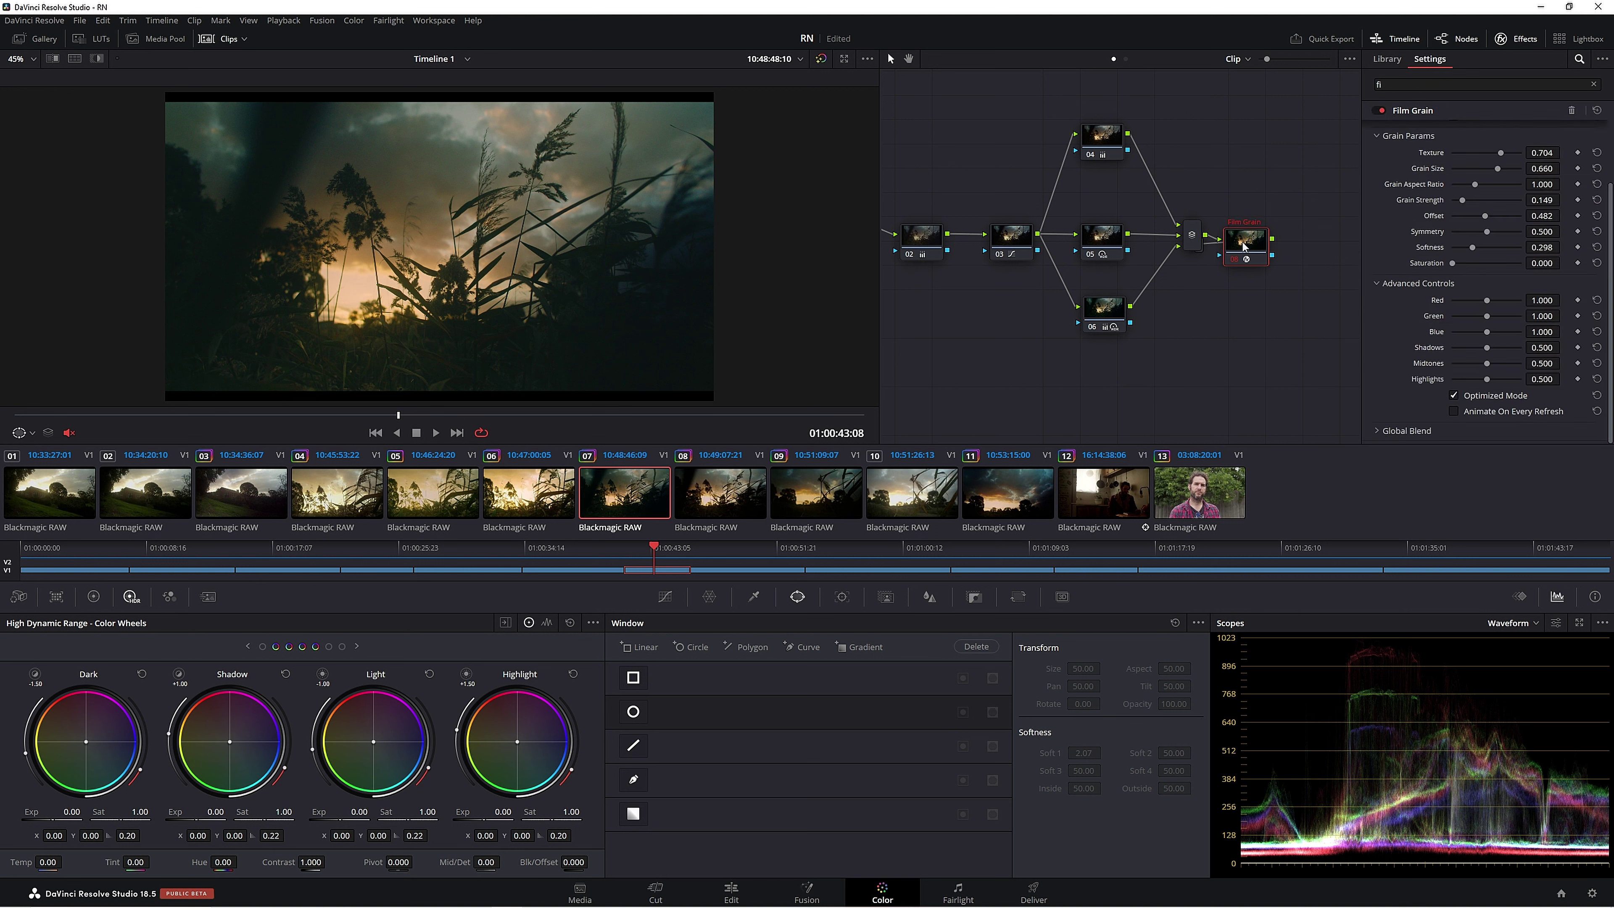
Choose the 16mm 500T film grain preset
scroll(1474, 256, up, 3)
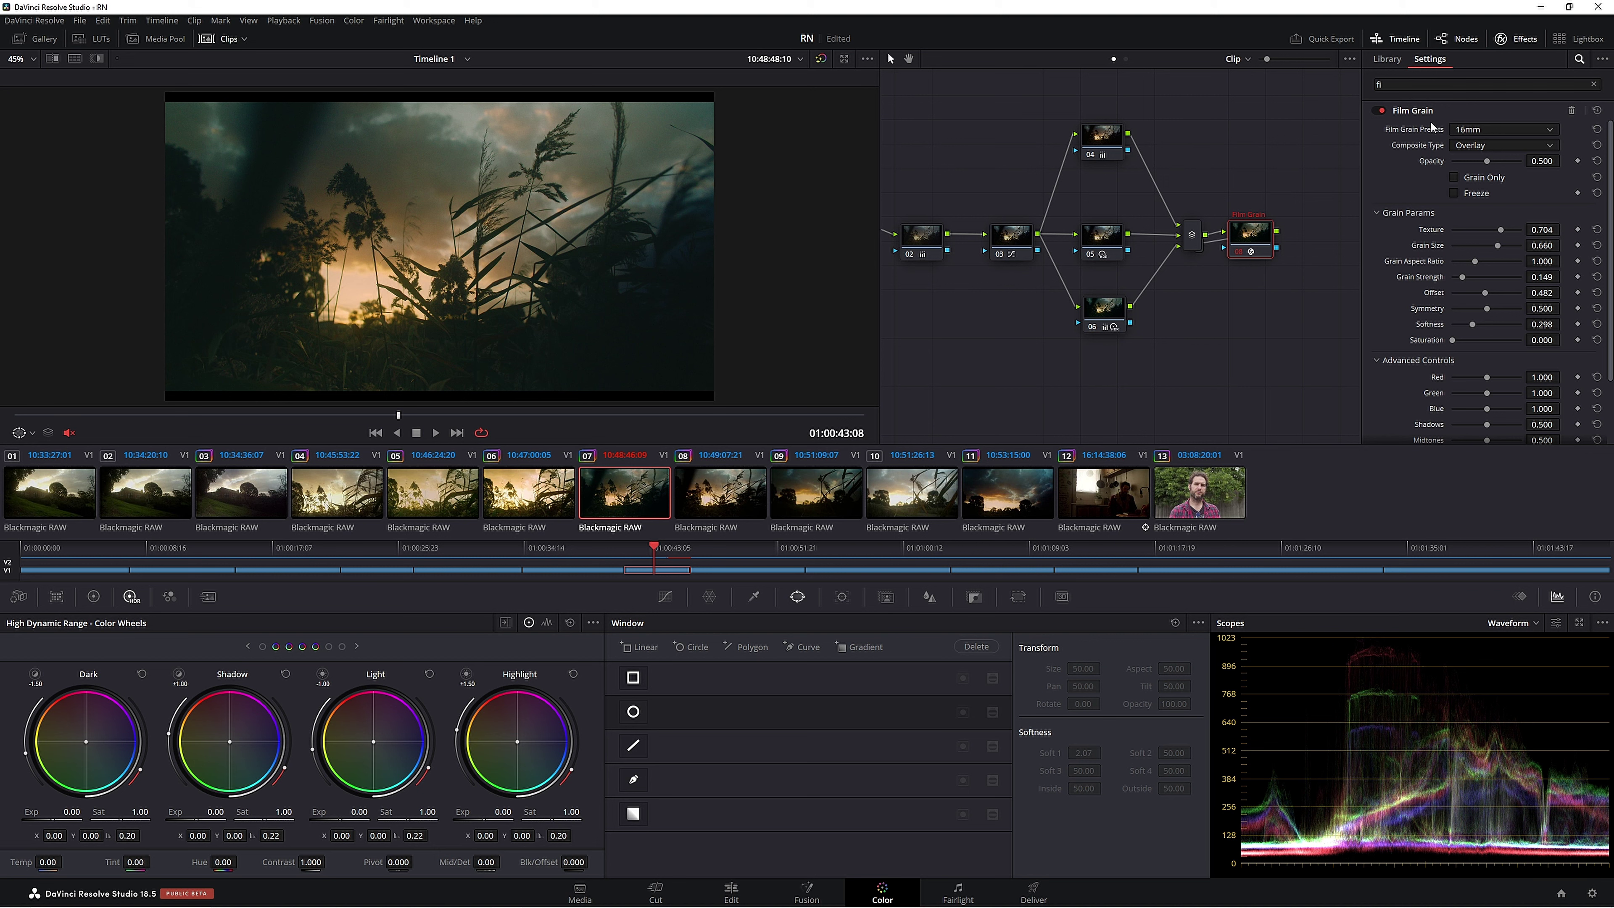
click(1484, 131)
click(1487, 271)
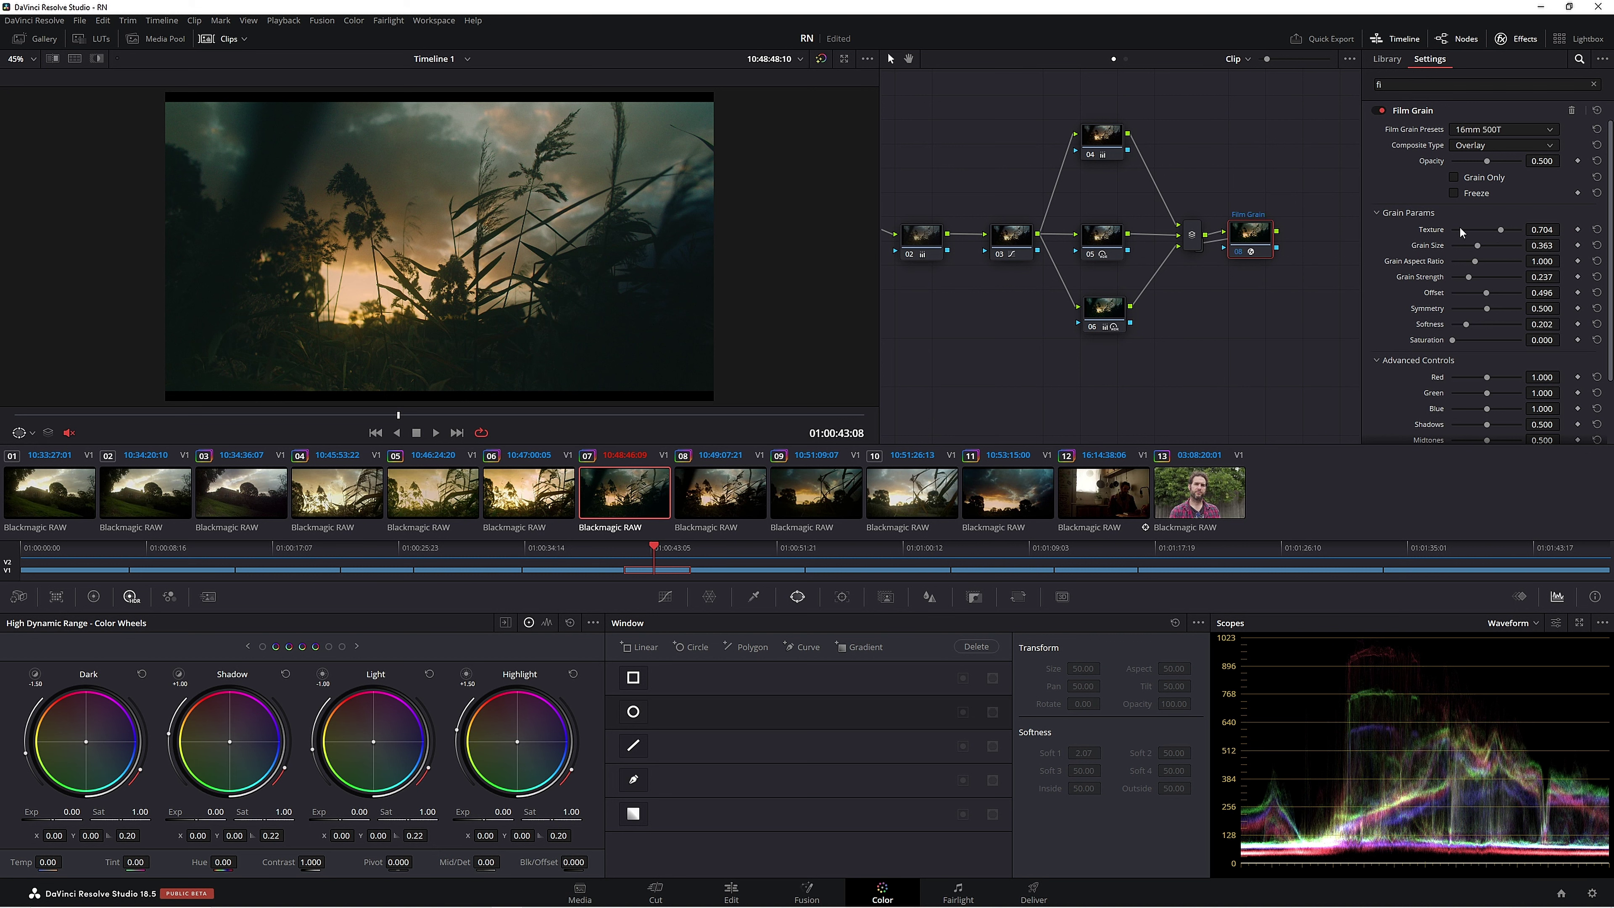
scroll(1460, 227, down, 2)
scroll(1475, 245, up, 2)
Enlarge grain size and texture, lower Softness to 0.138, and set Shadows grain to 0.000
drag(1478, 245, 1492, 279)
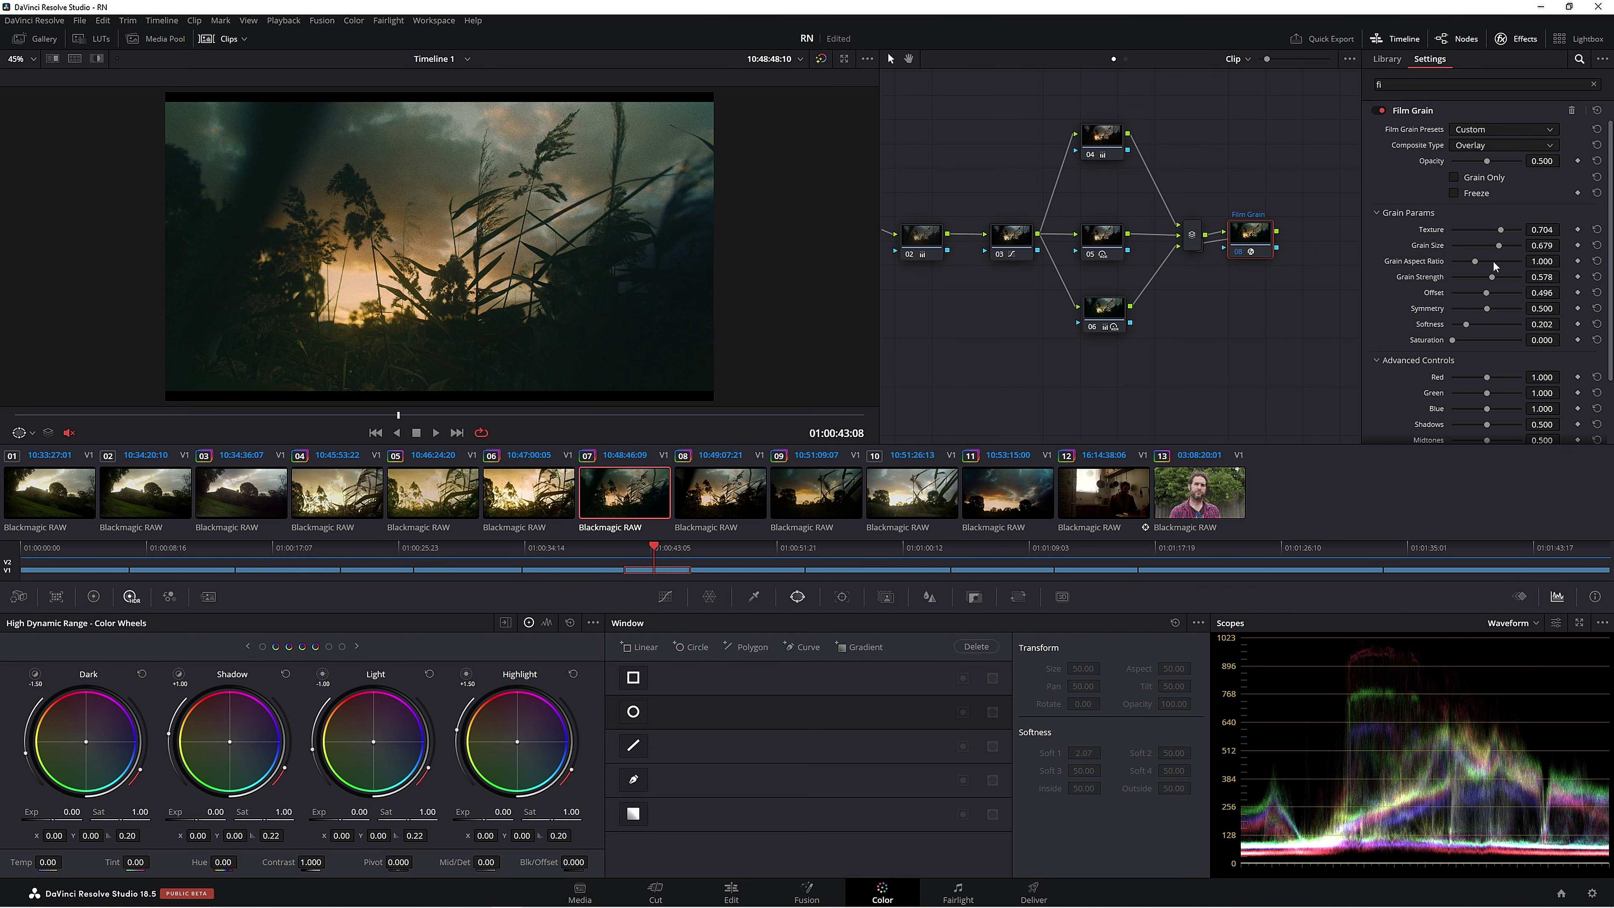
click(1507, 253)
drag(1503, 231, 1507, 231)
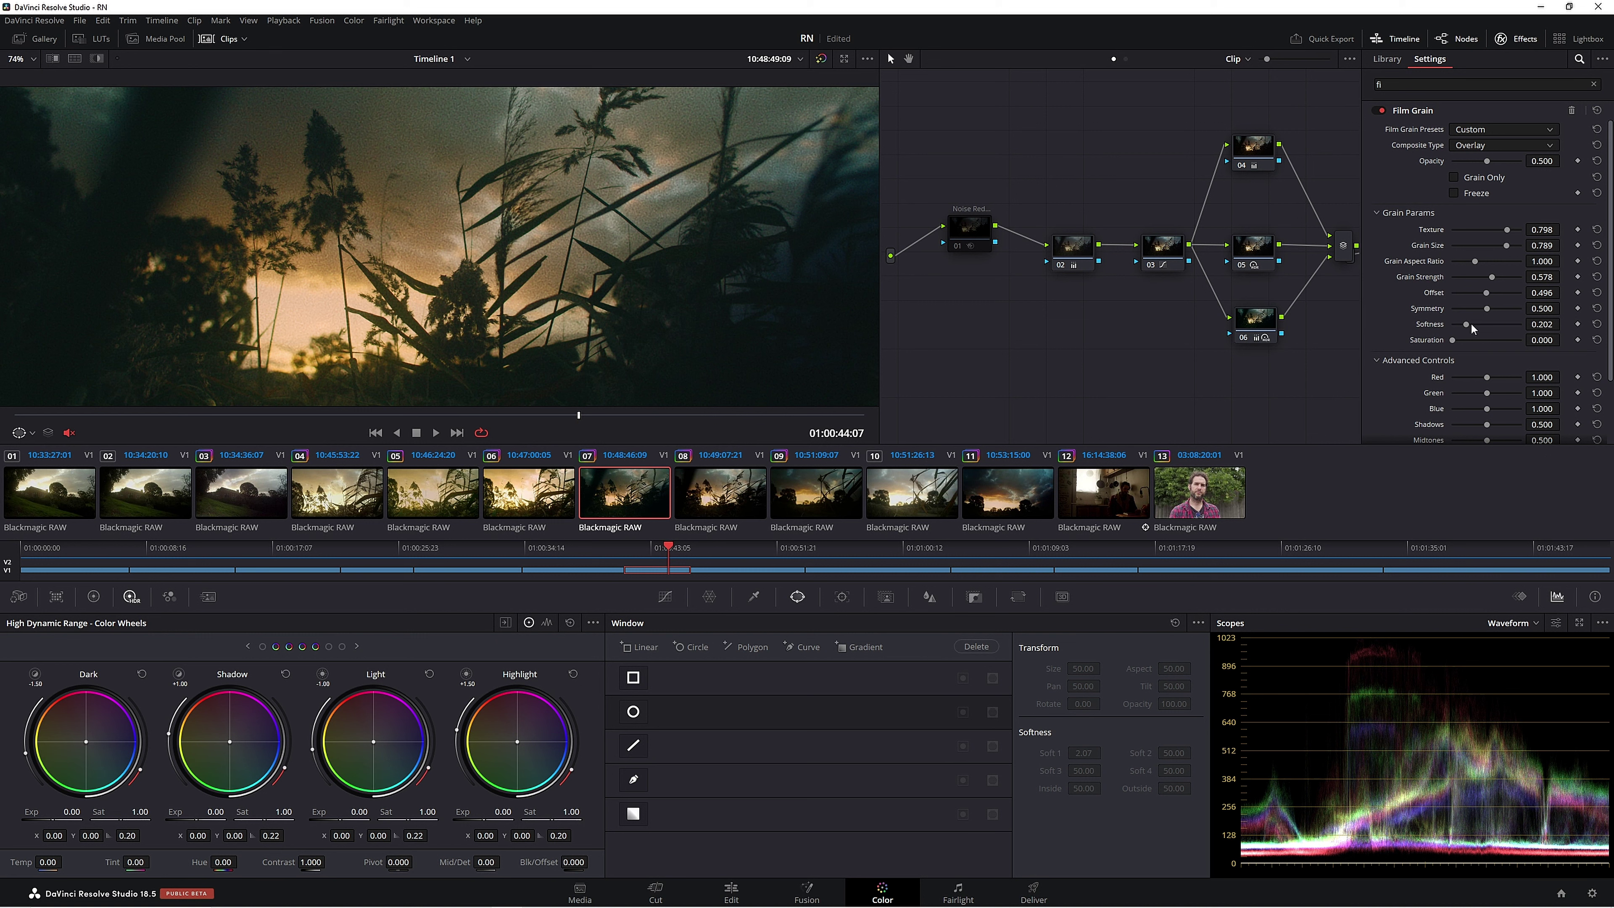
drag(1468, 325, 1462, 325)
scroll(1436, 311, down, 2)
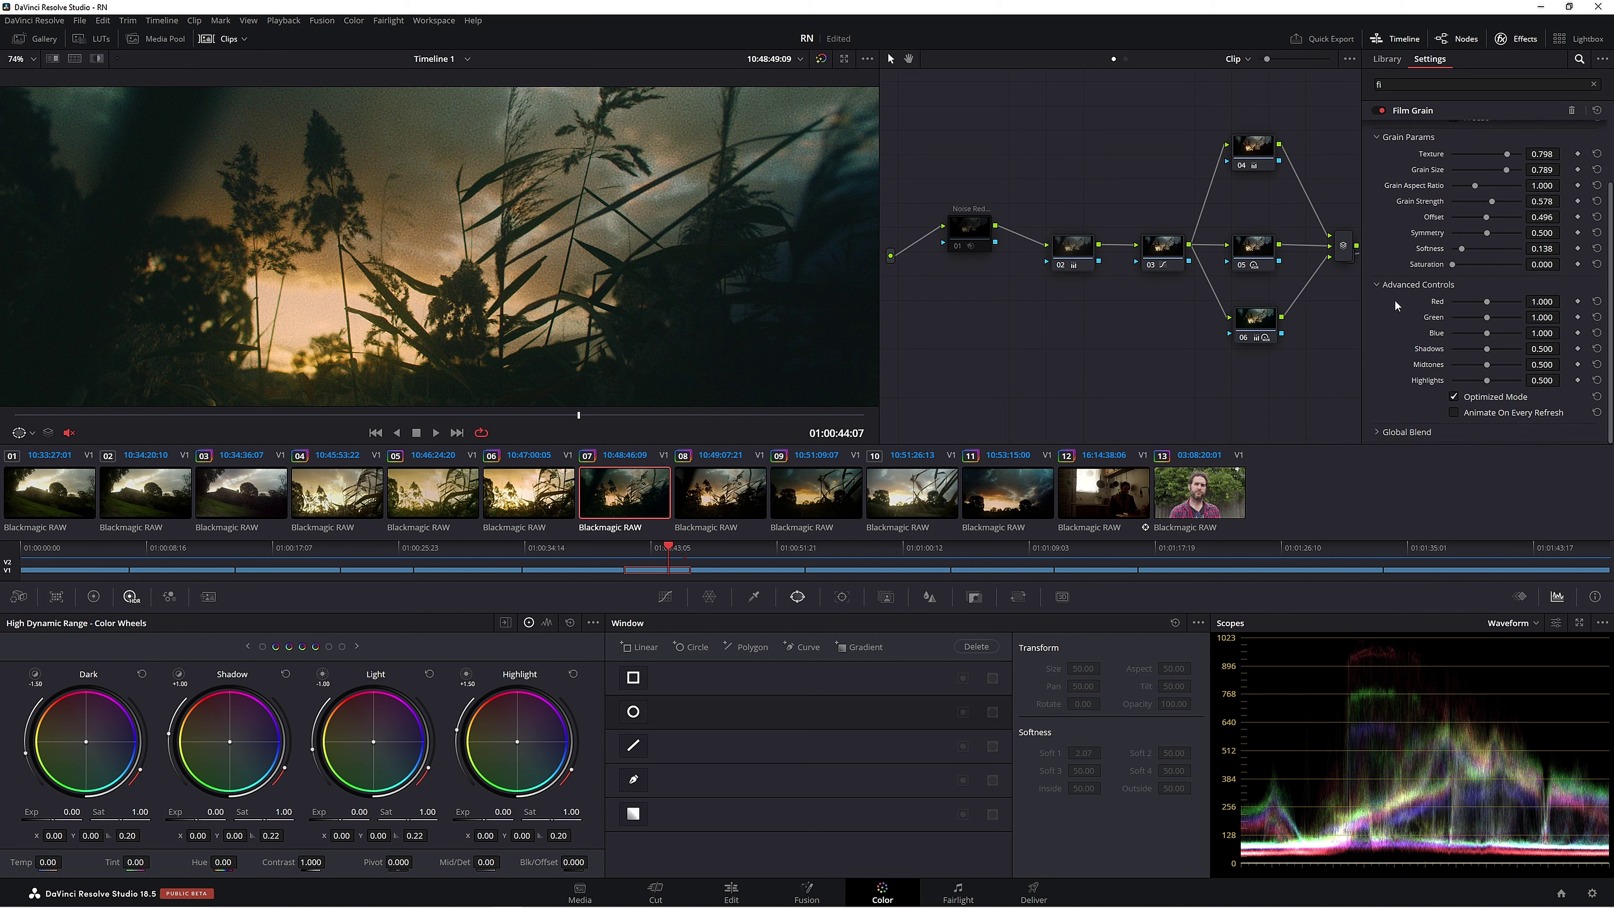
mouse_move(1488, 351)
mouse_down()
mouse_move(1451, 355)
mouse_move(1494, 365)
mouse_up()
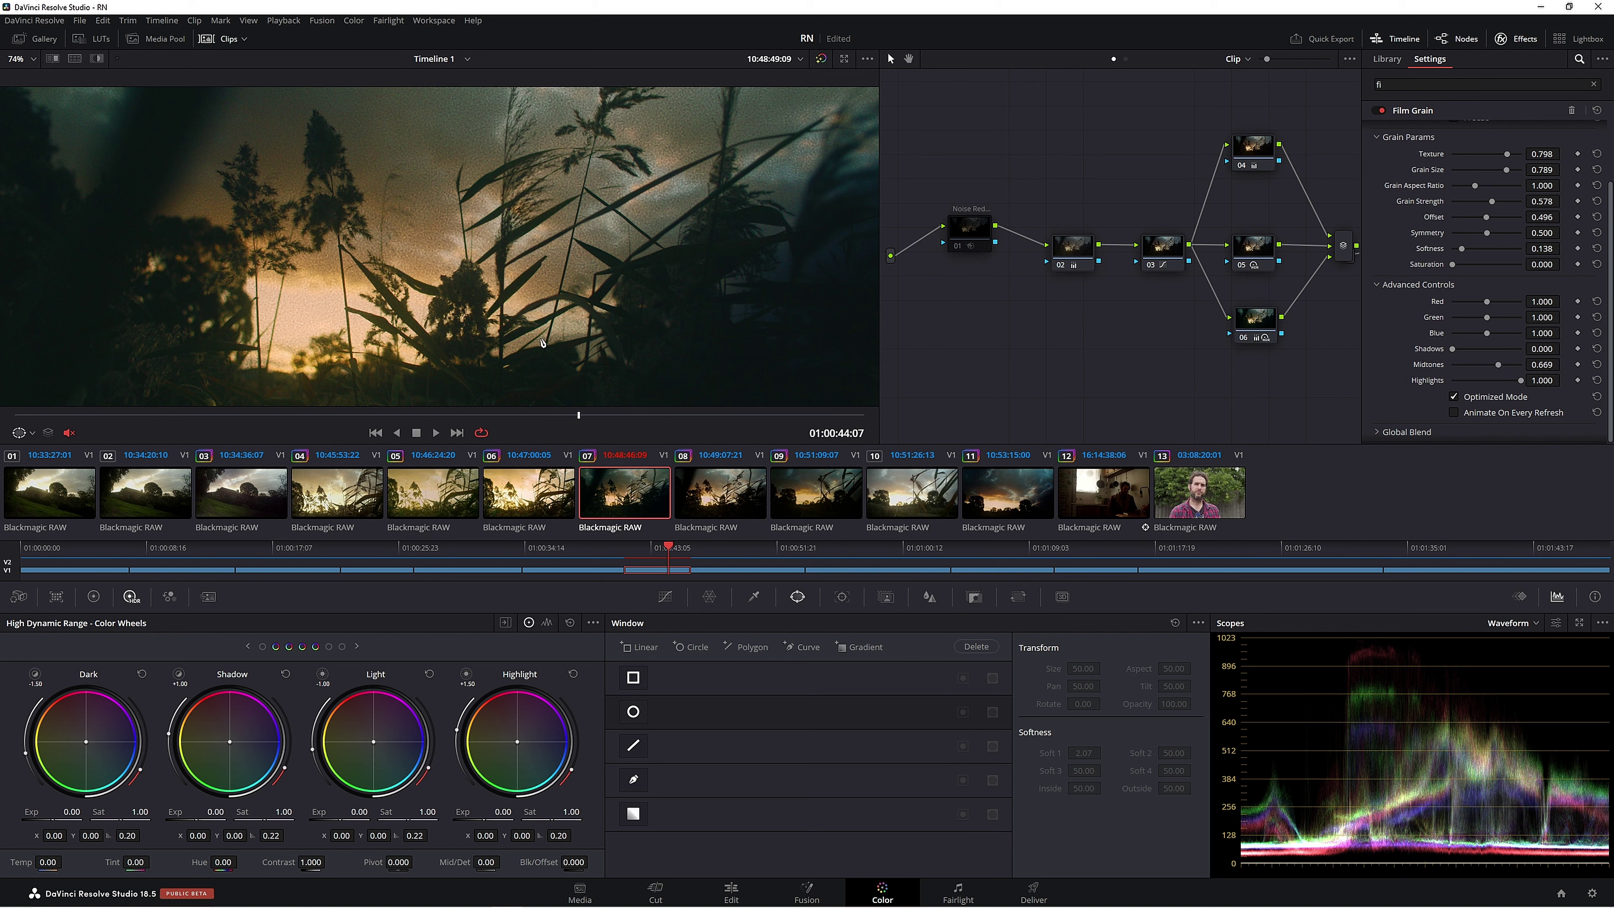
Leave full-screen playback, then set Grain Size to 0.881 and Grain Strength to 0.715
scroll(1462, 254, up, 2)
scroll(613, 277, down, 2)
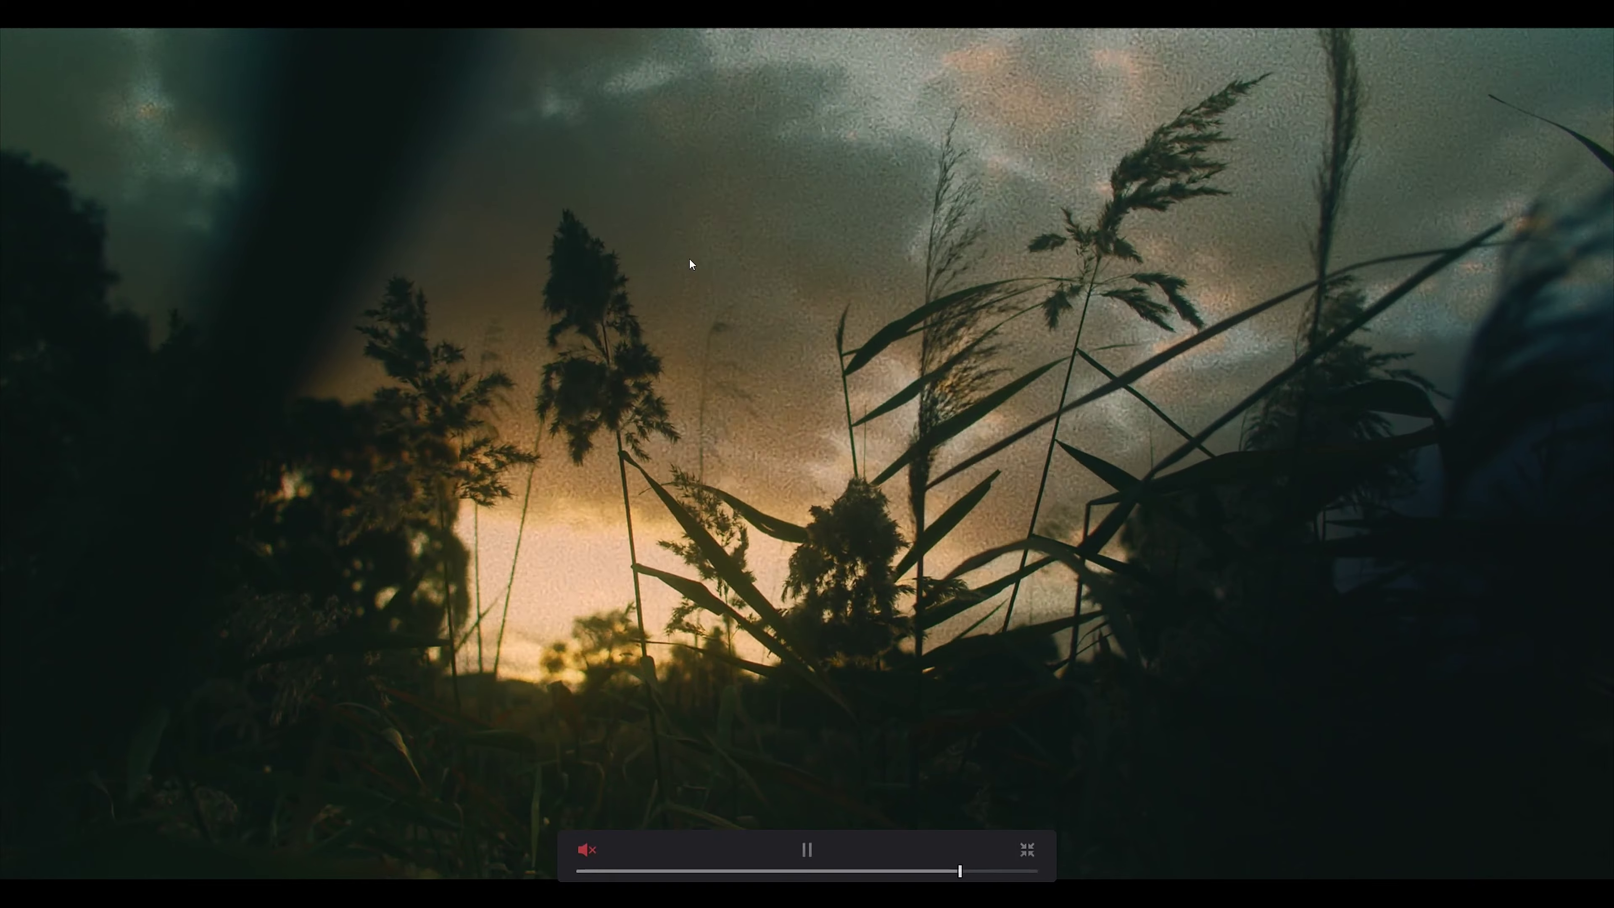
key(Escape)
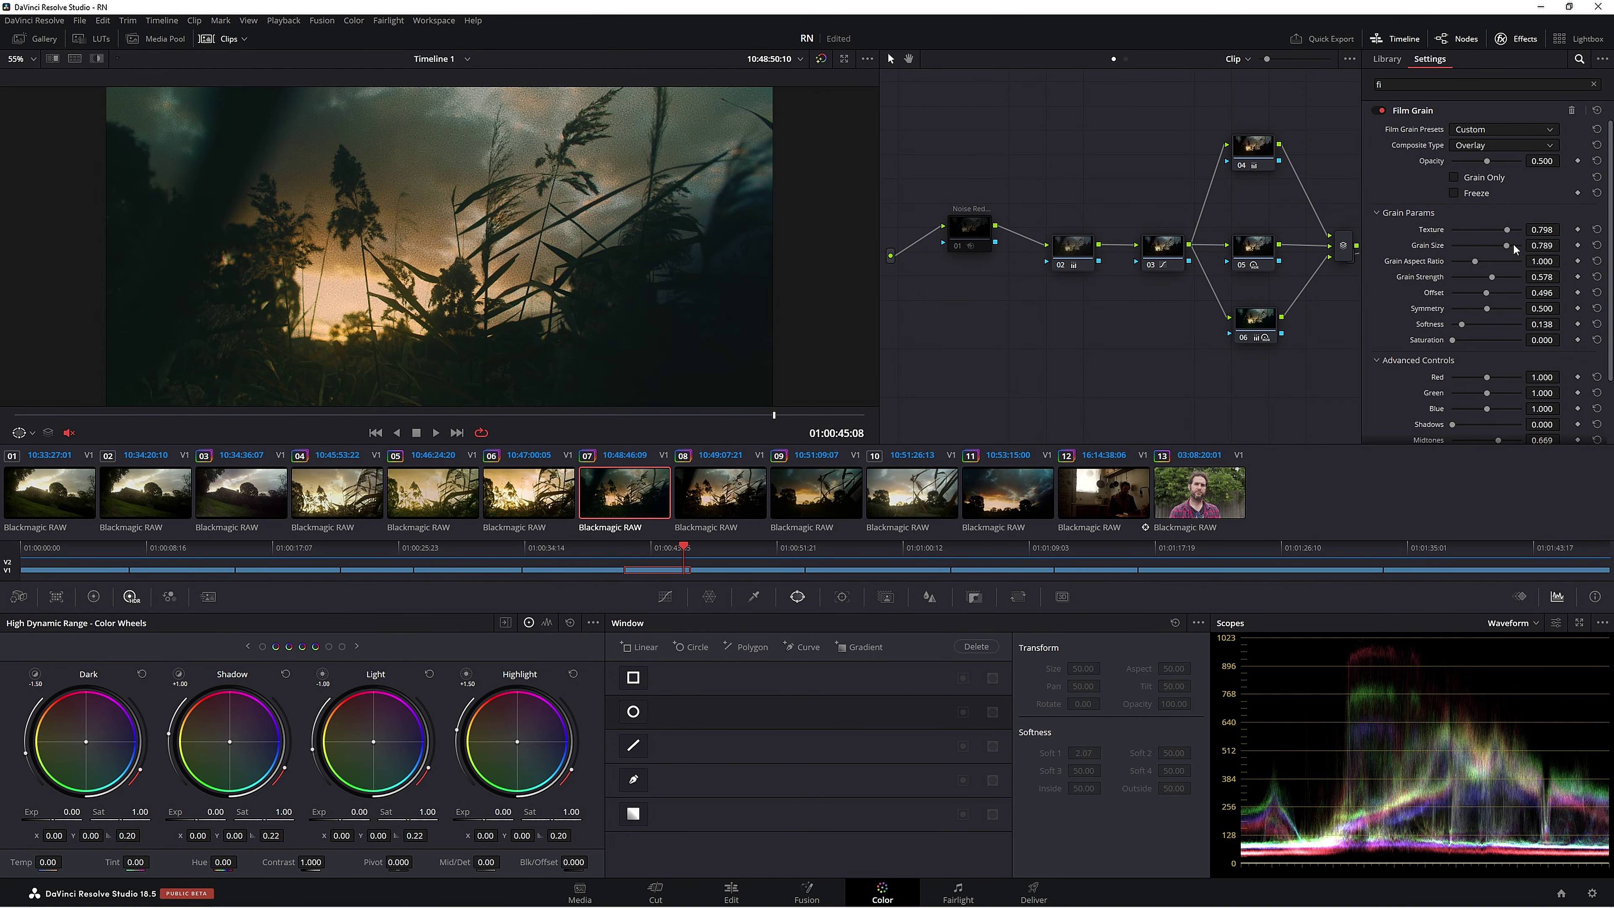
click(1513, 245)
click(1502, 278)
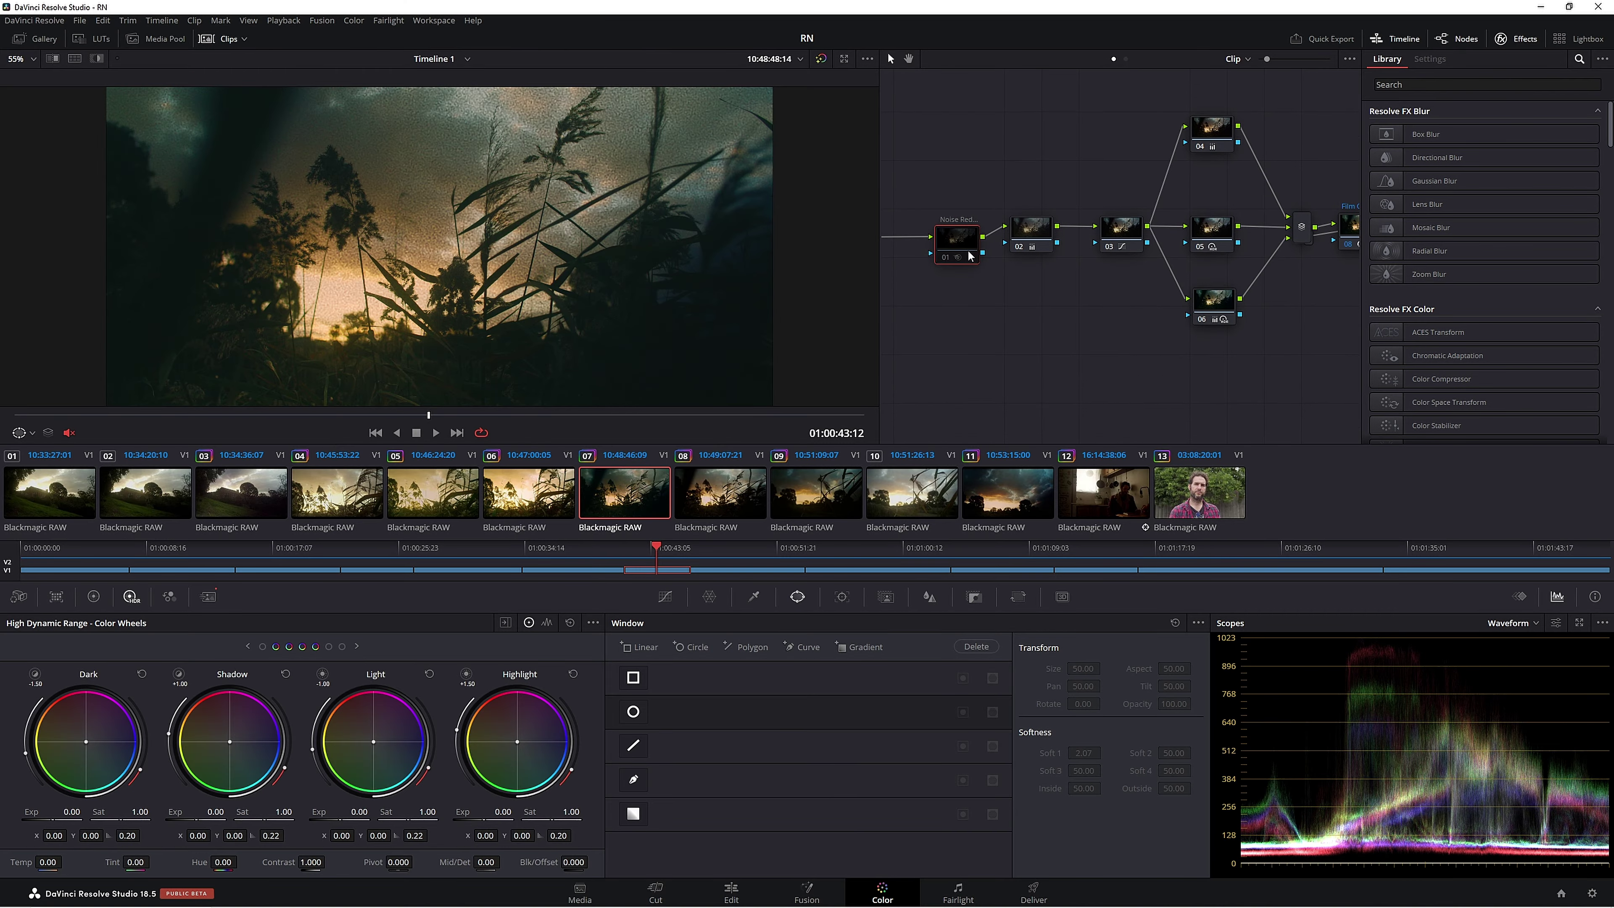
Close the effects library and drag Noise Reduction node 01 further left
click(1544, 38)
drag(1032, 269, 1030, 267)
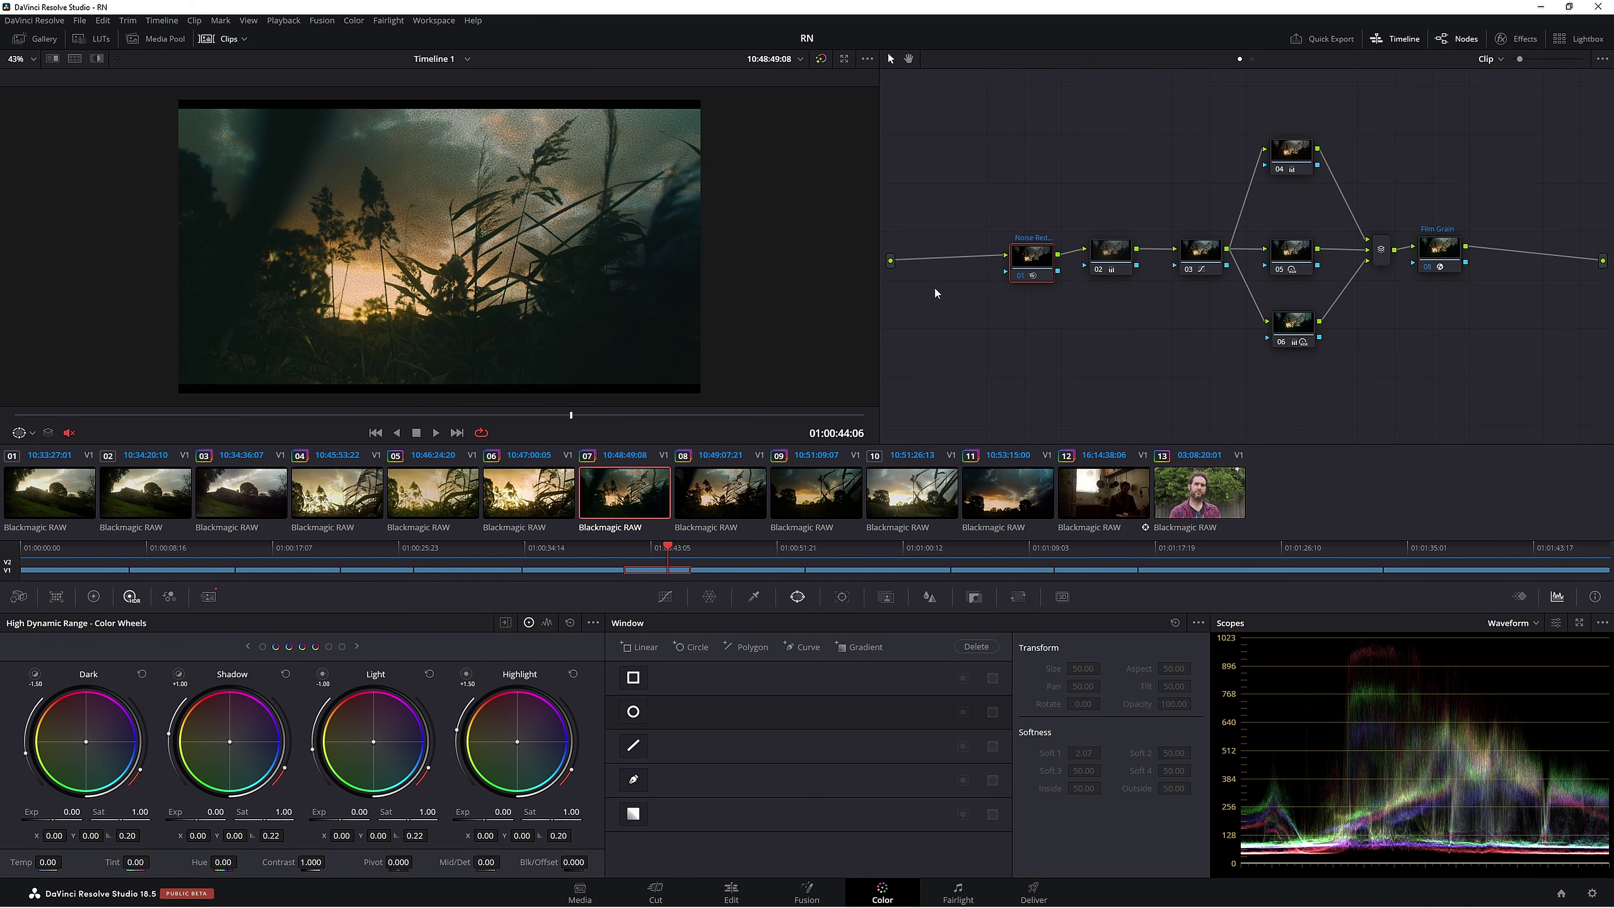
drag(1012, 270, 1021, 275)
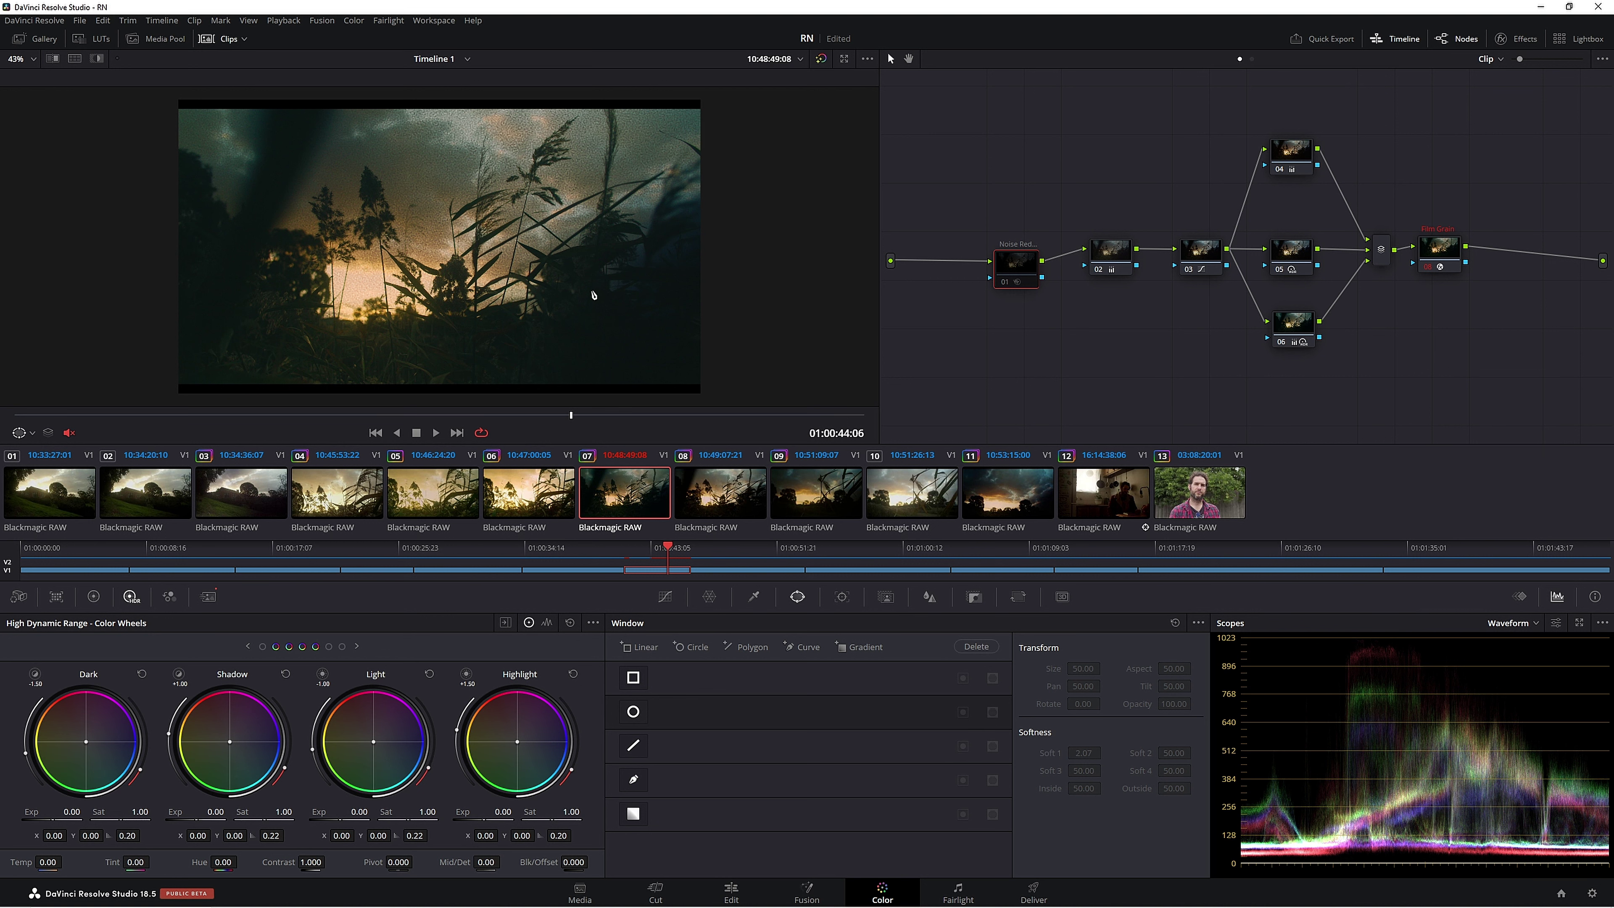
Turn on a wipe against still 1.7.1 and sweep the split across the viewer
click(35, 38)
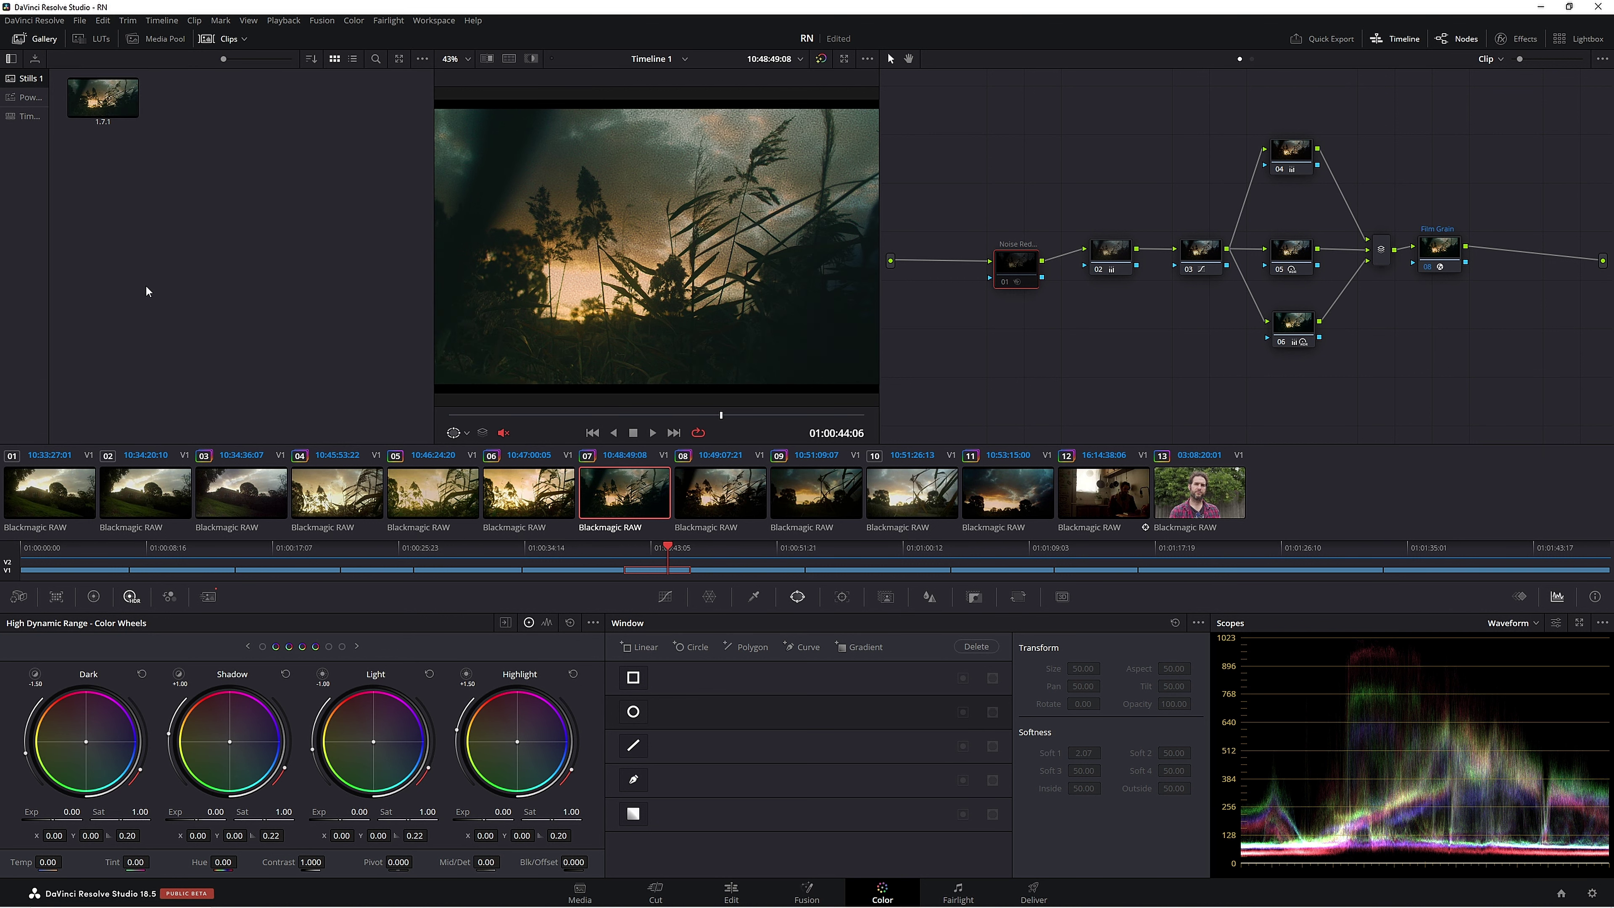
key(ctrl+w)
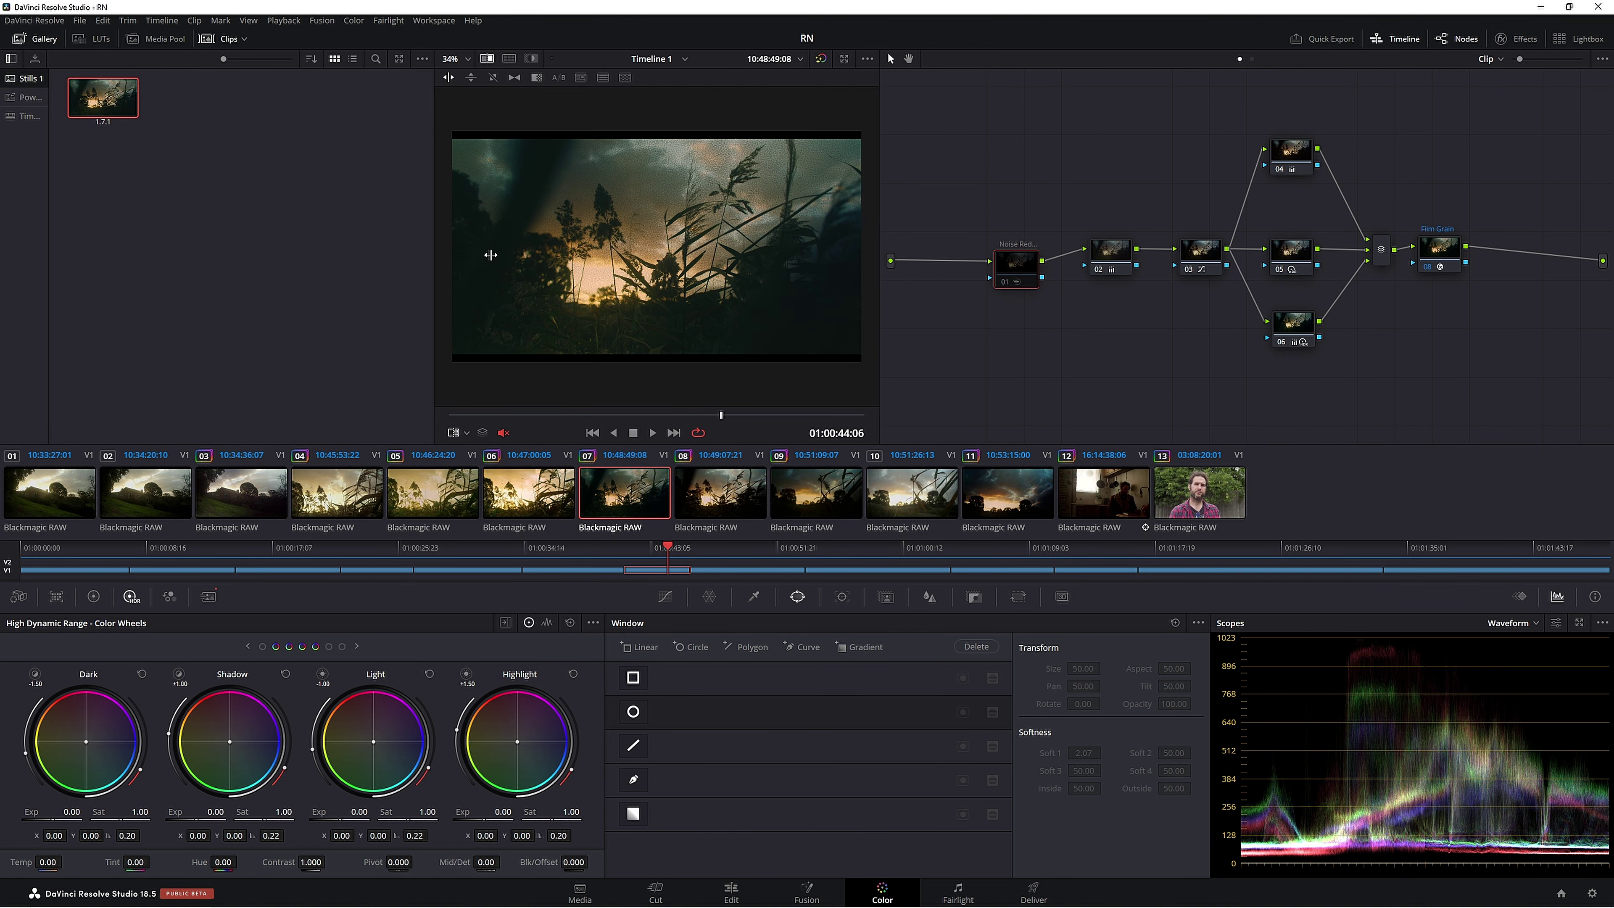
drag(490, 255, 653, 314)
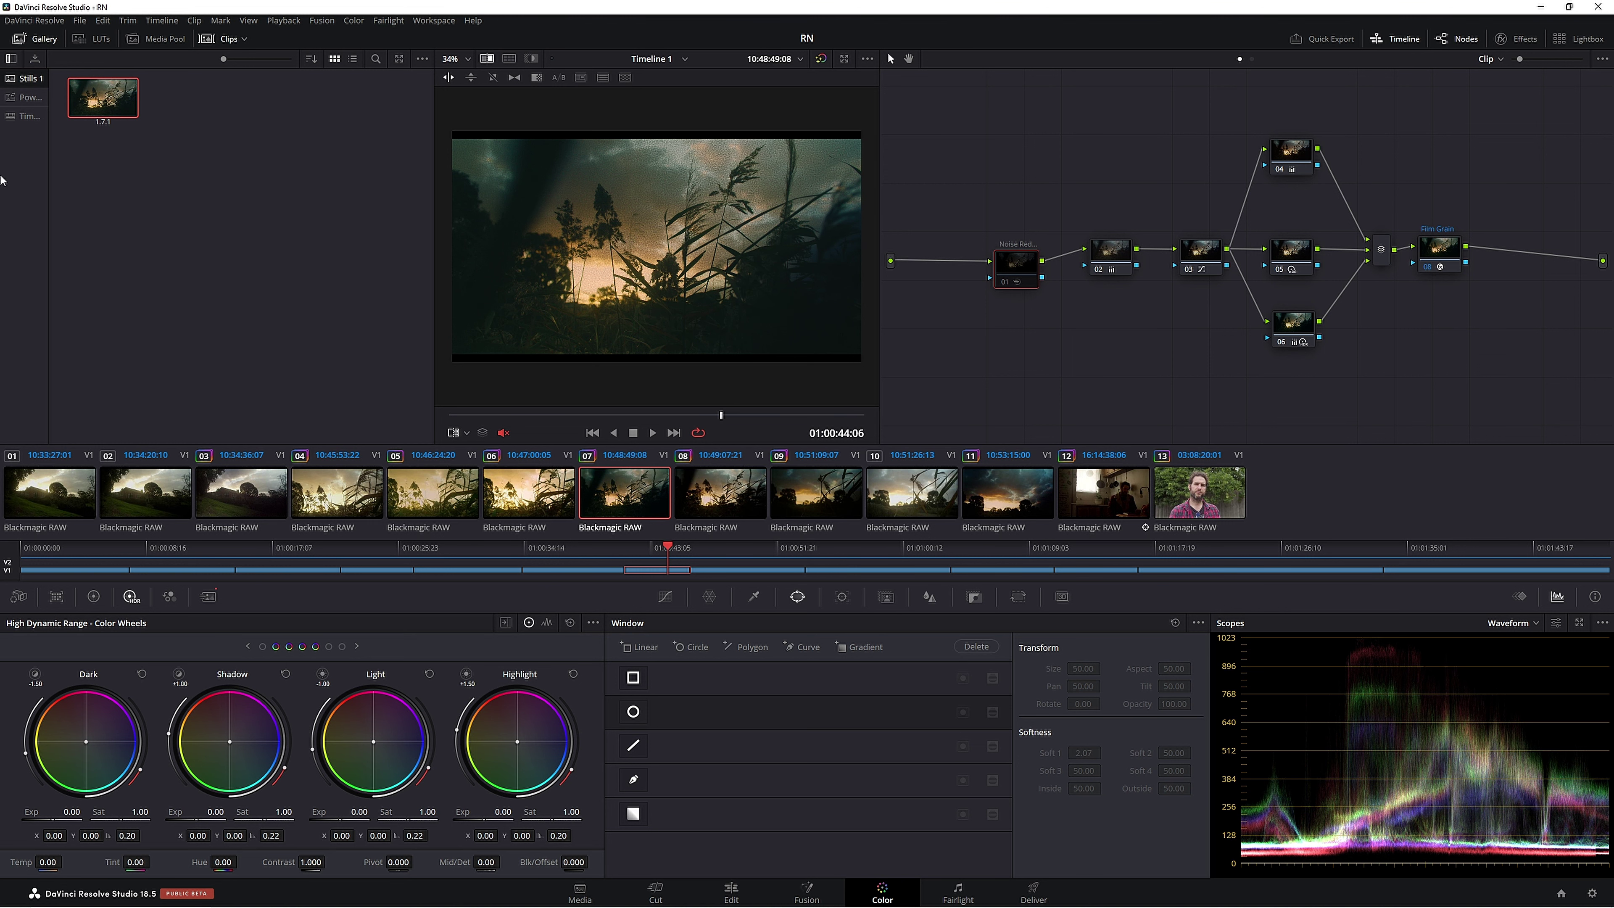
click(37, 40)
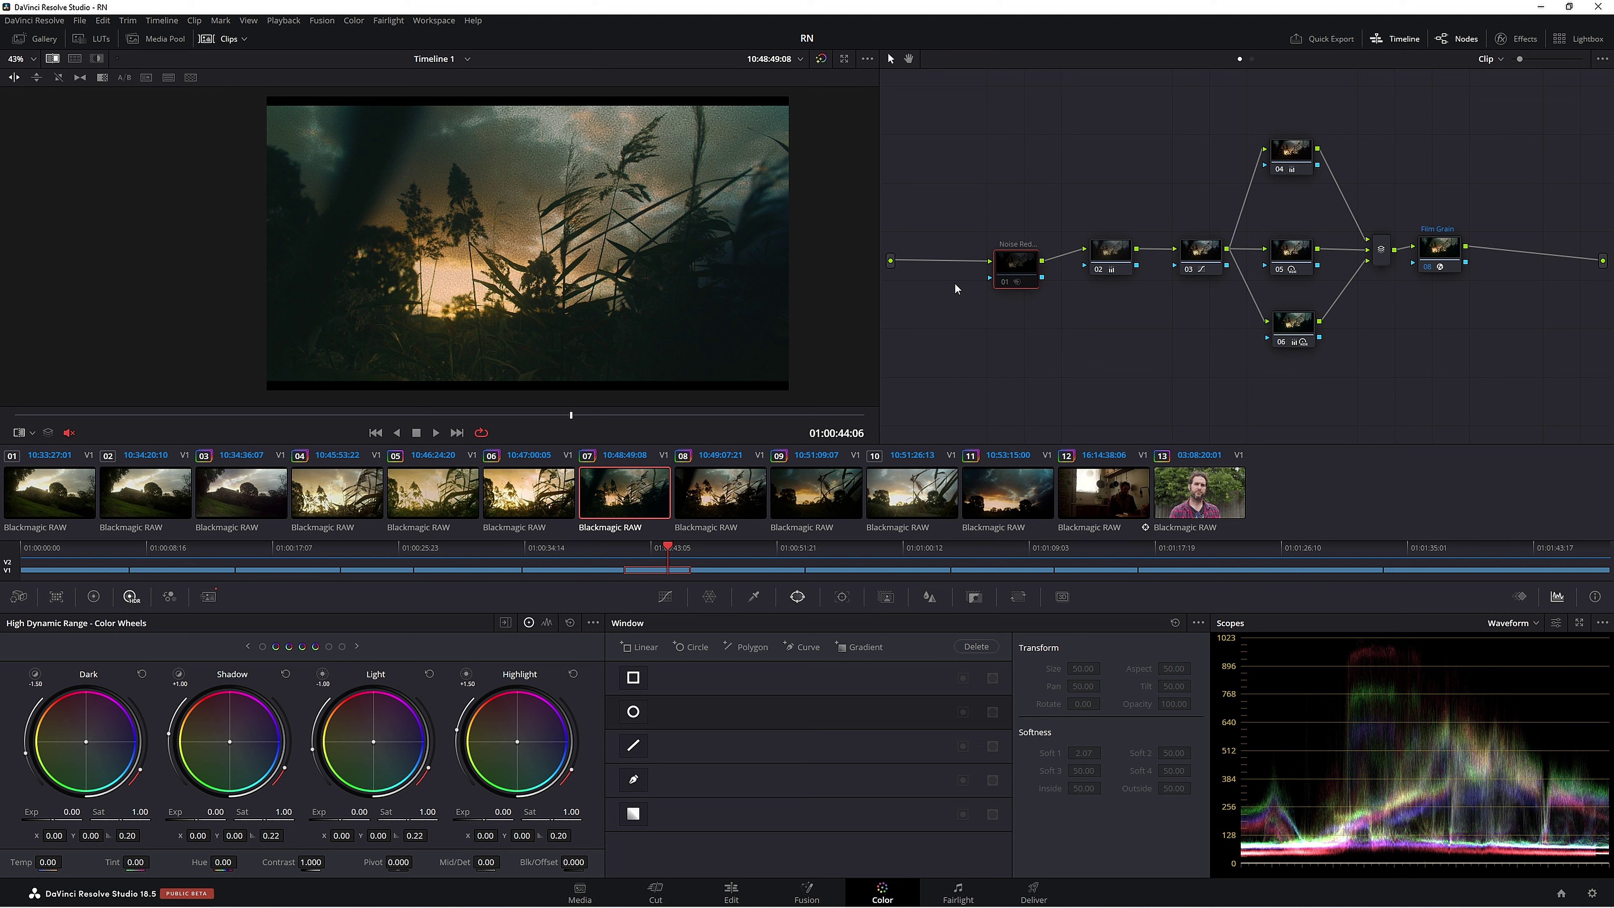
drag(709, 246, 492, 401)
At frame 01:00:43:00, sweep the wipe to compare grain and nudge Noise Reduction left
click(341, 416)
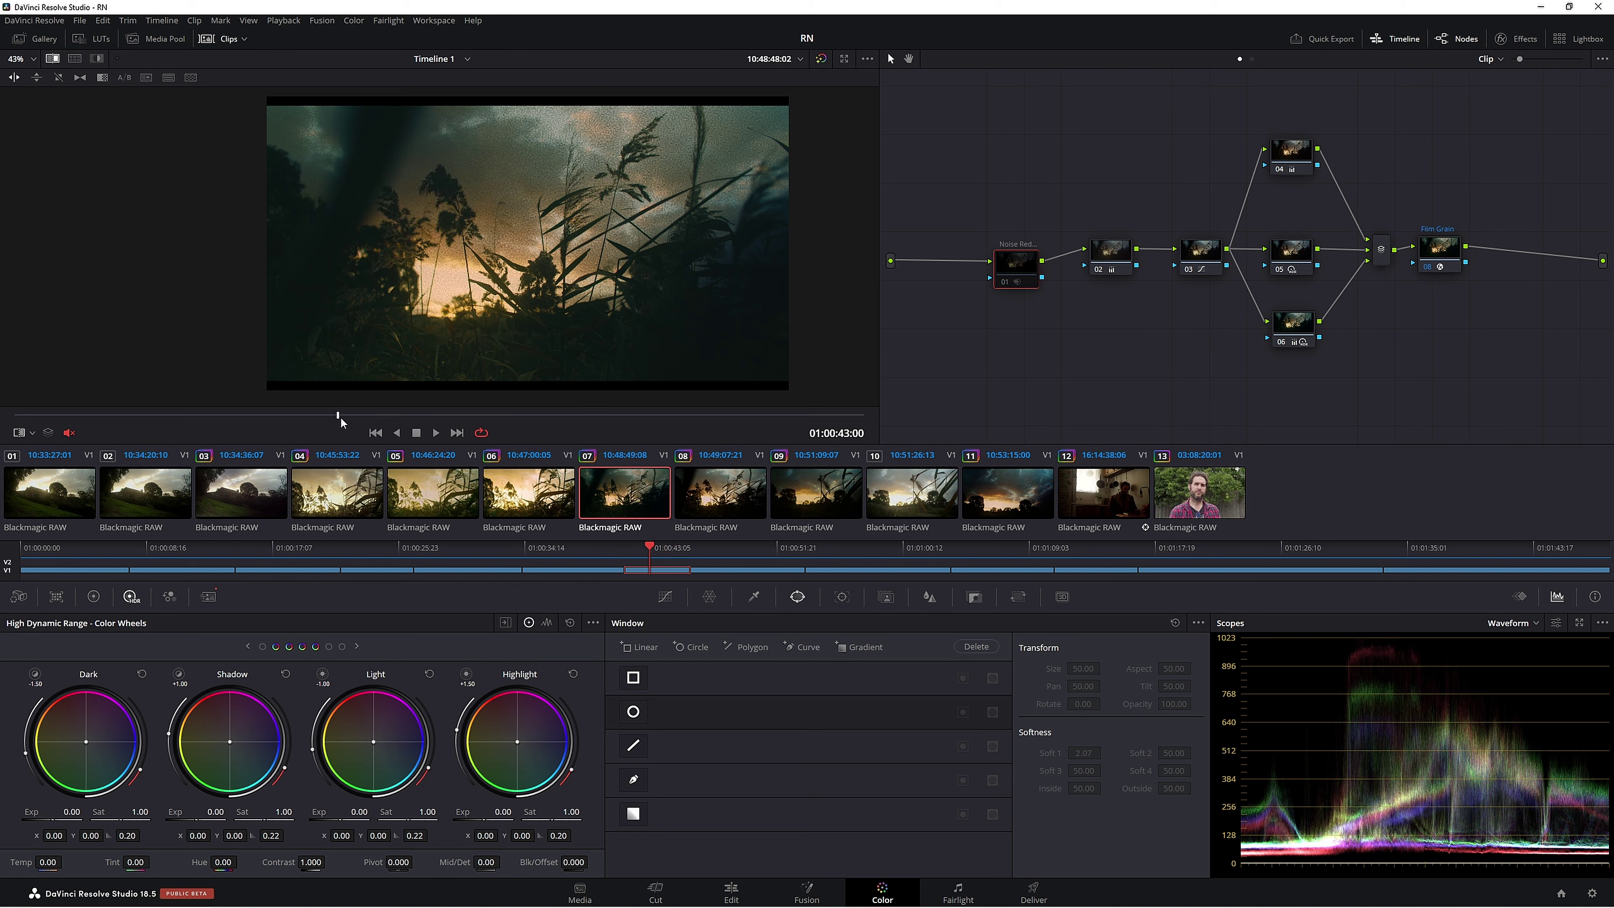
drag(618, 216, 734, 260)
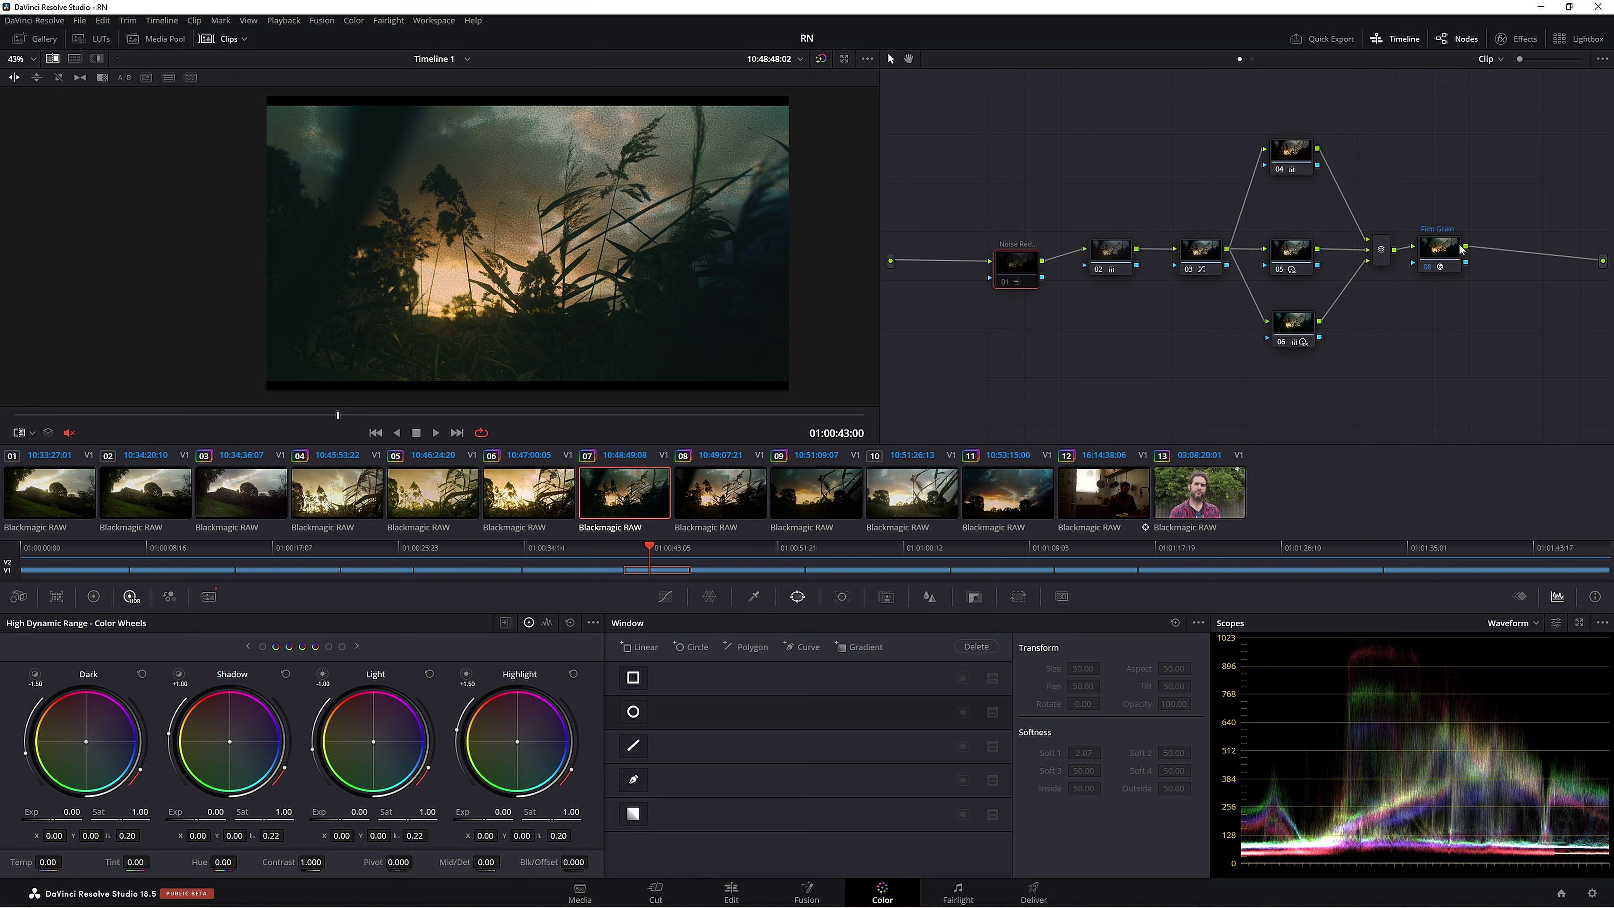
drag(1011, 260, 987, 242)
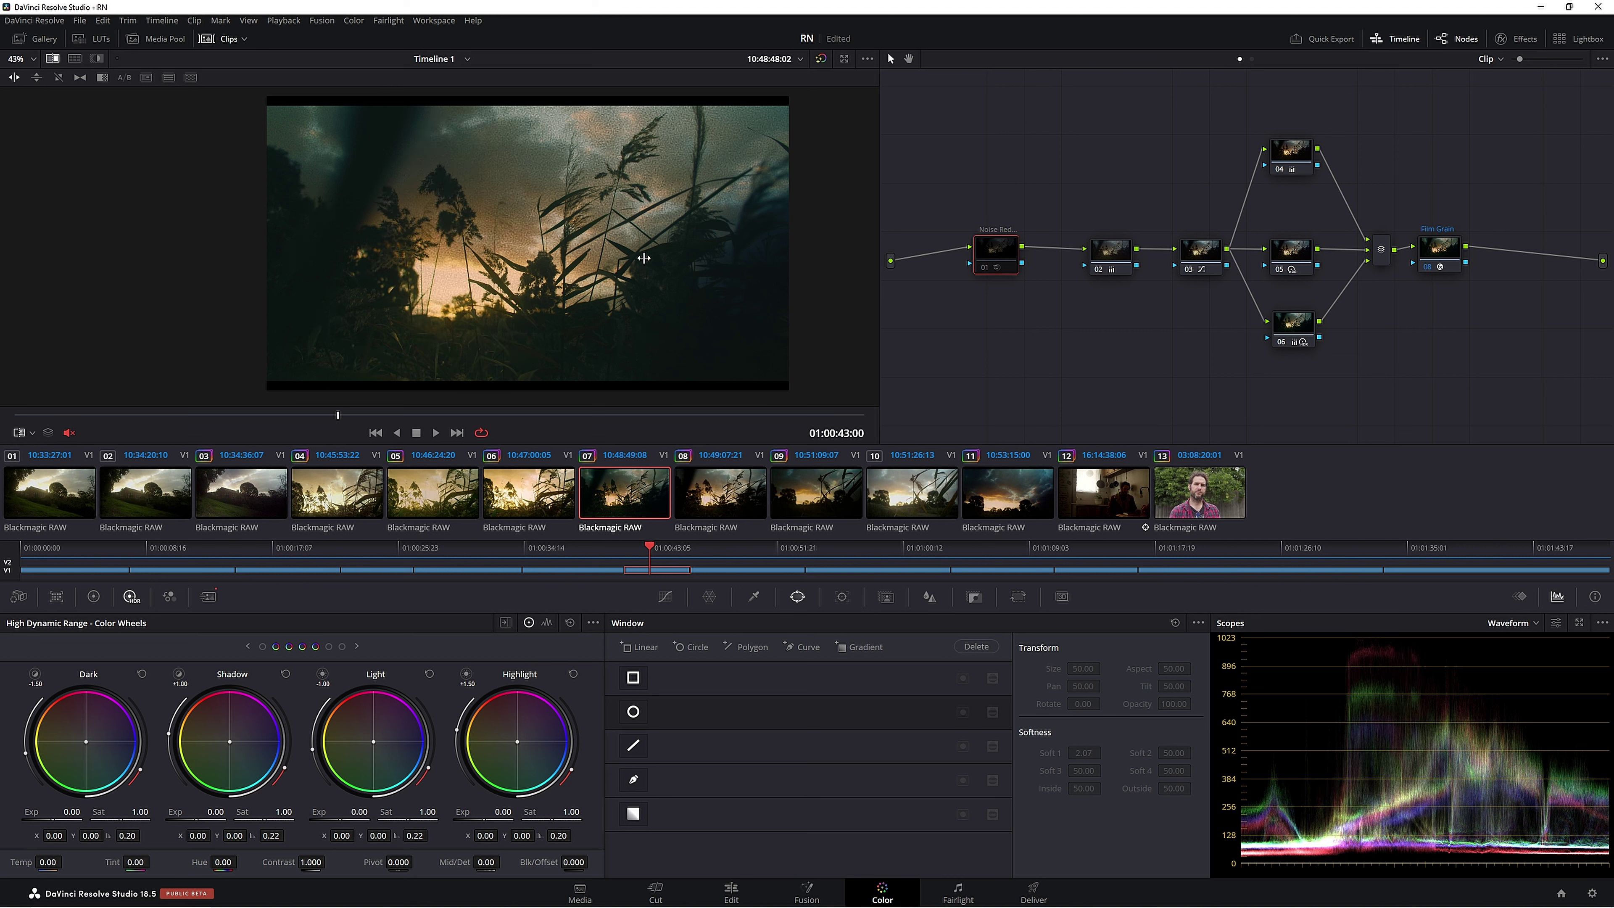
drag(644, 258, 375, 270)
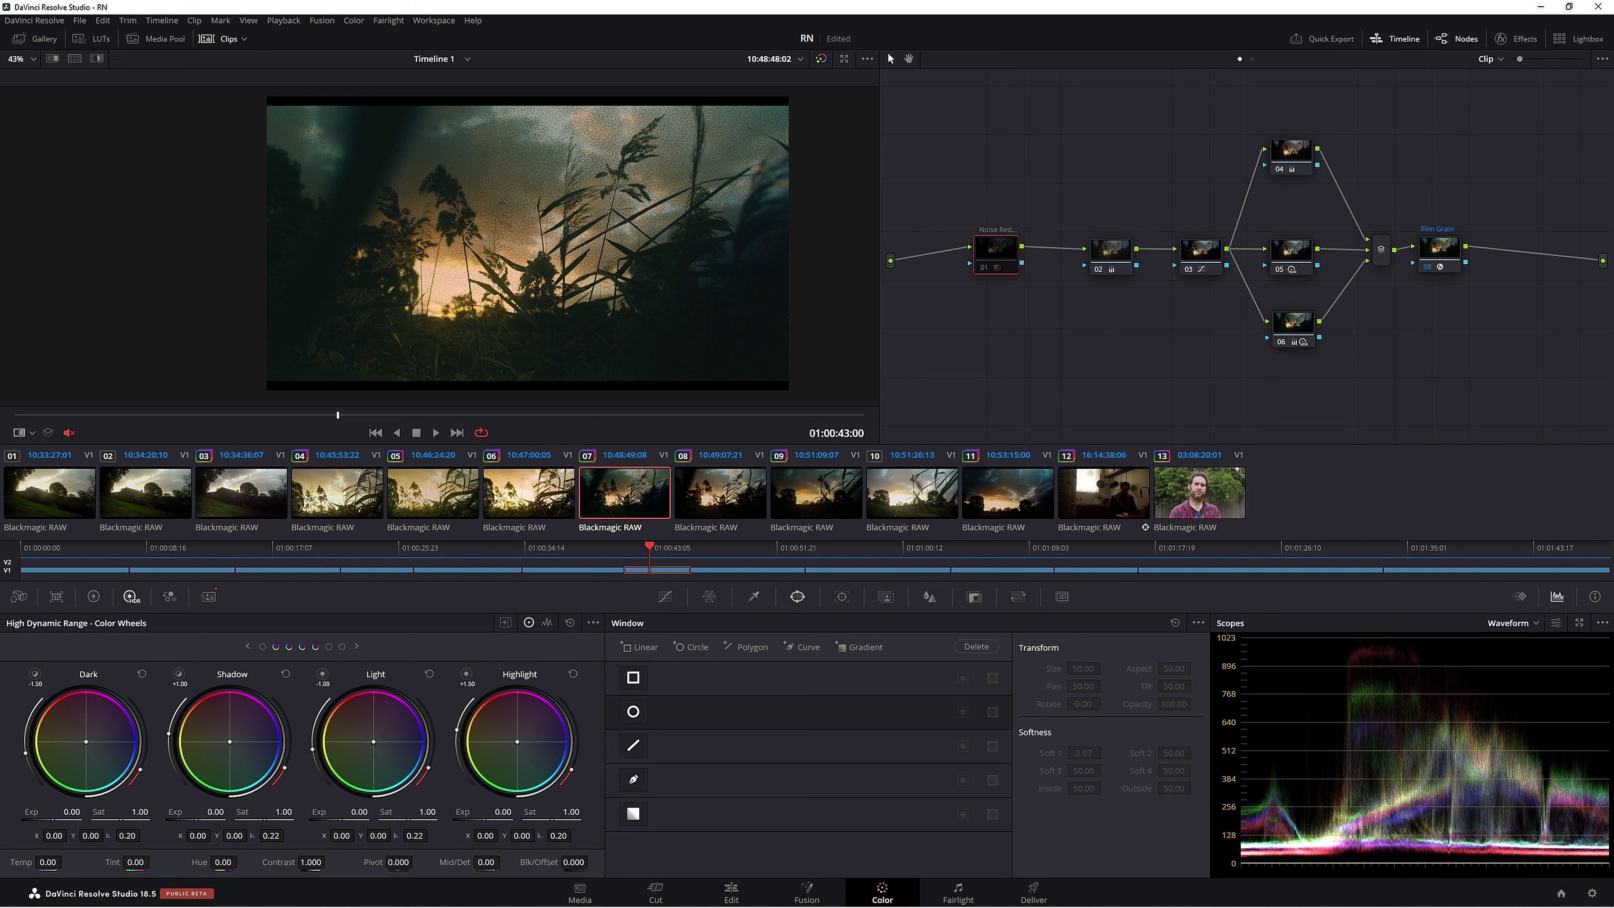
Swap the Film Grain node with the Noise Reduction node so grain comes first
drag(1440, 269, 1447, 273)
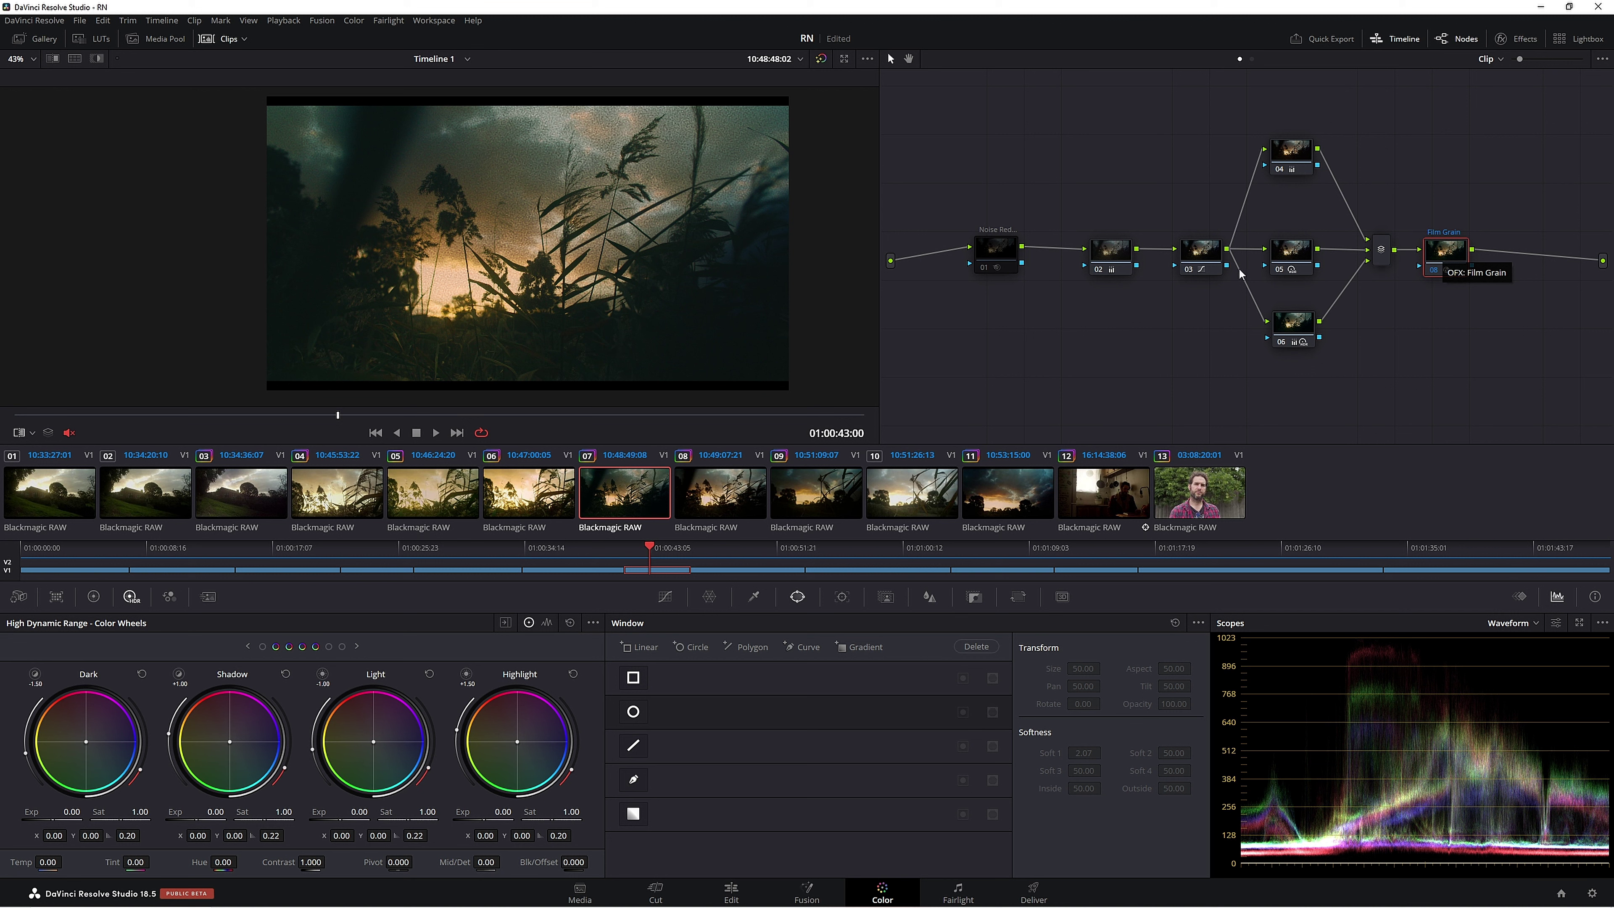
key(ctrl+z)
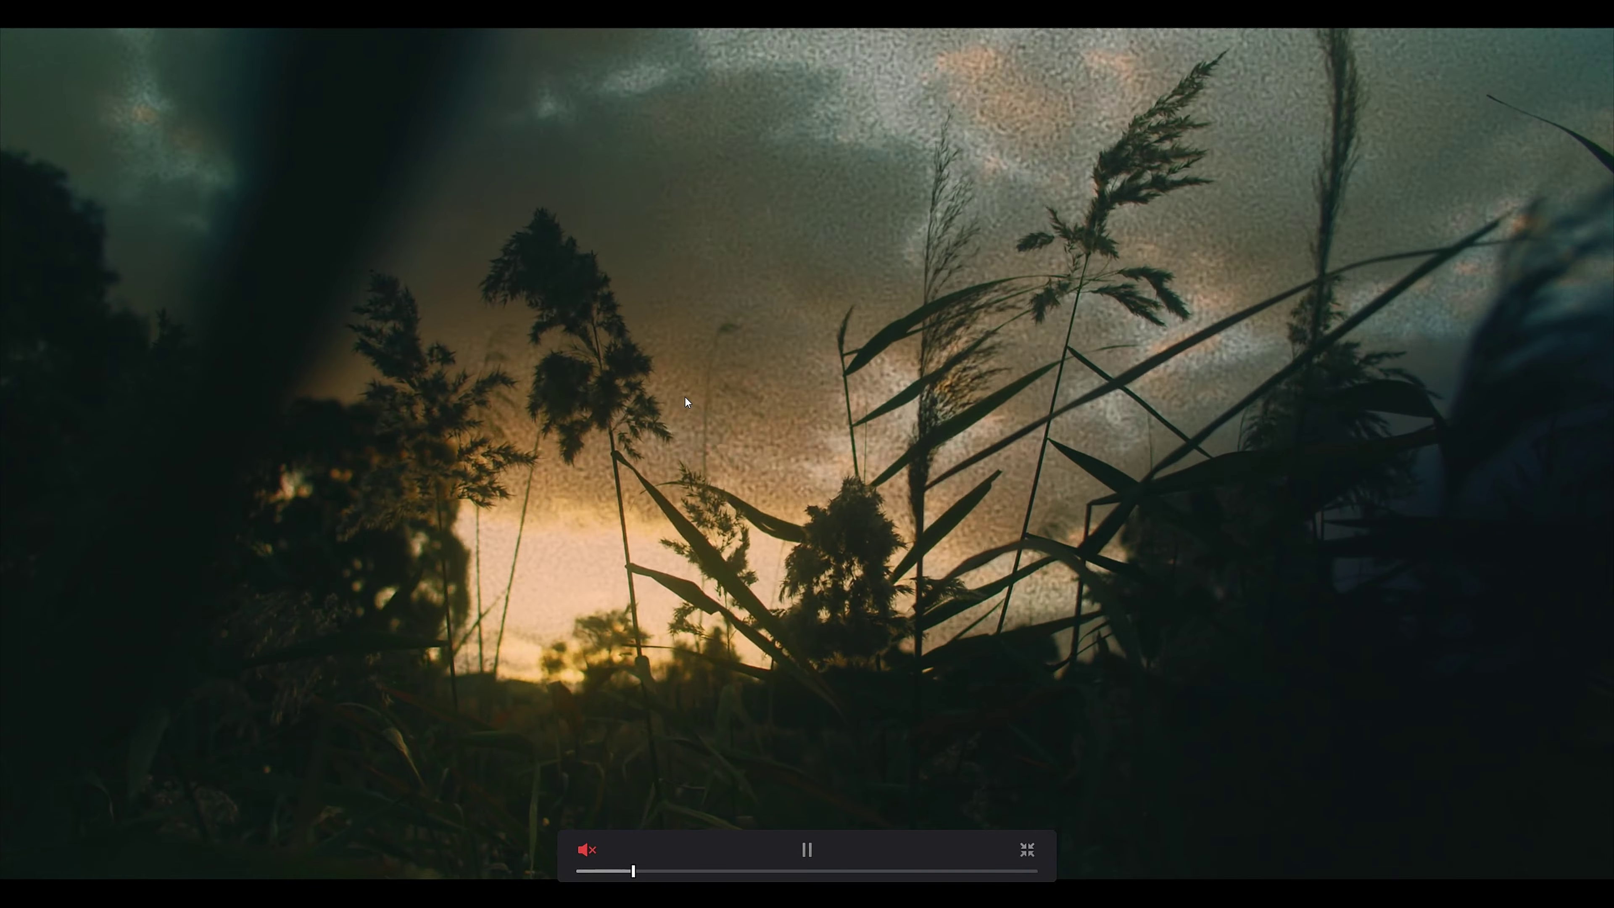
Stop full-screen playback and grab still 1.7.2 of the grain-first grade
key(space)
key(ctrl+f)
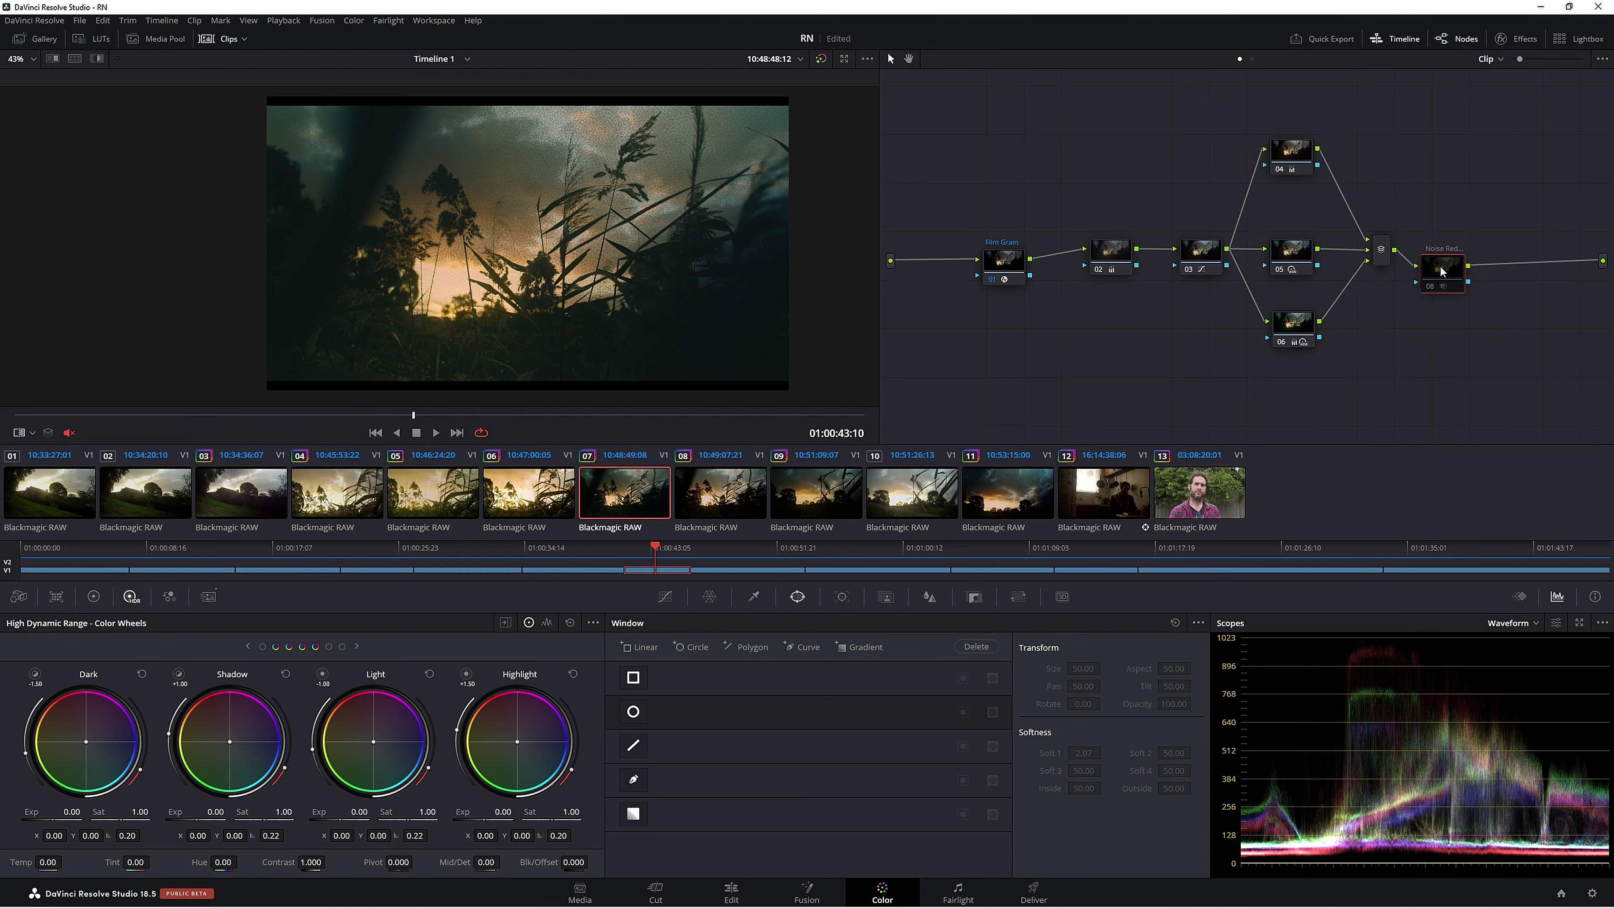
drag(1002, 265, 998, 262)
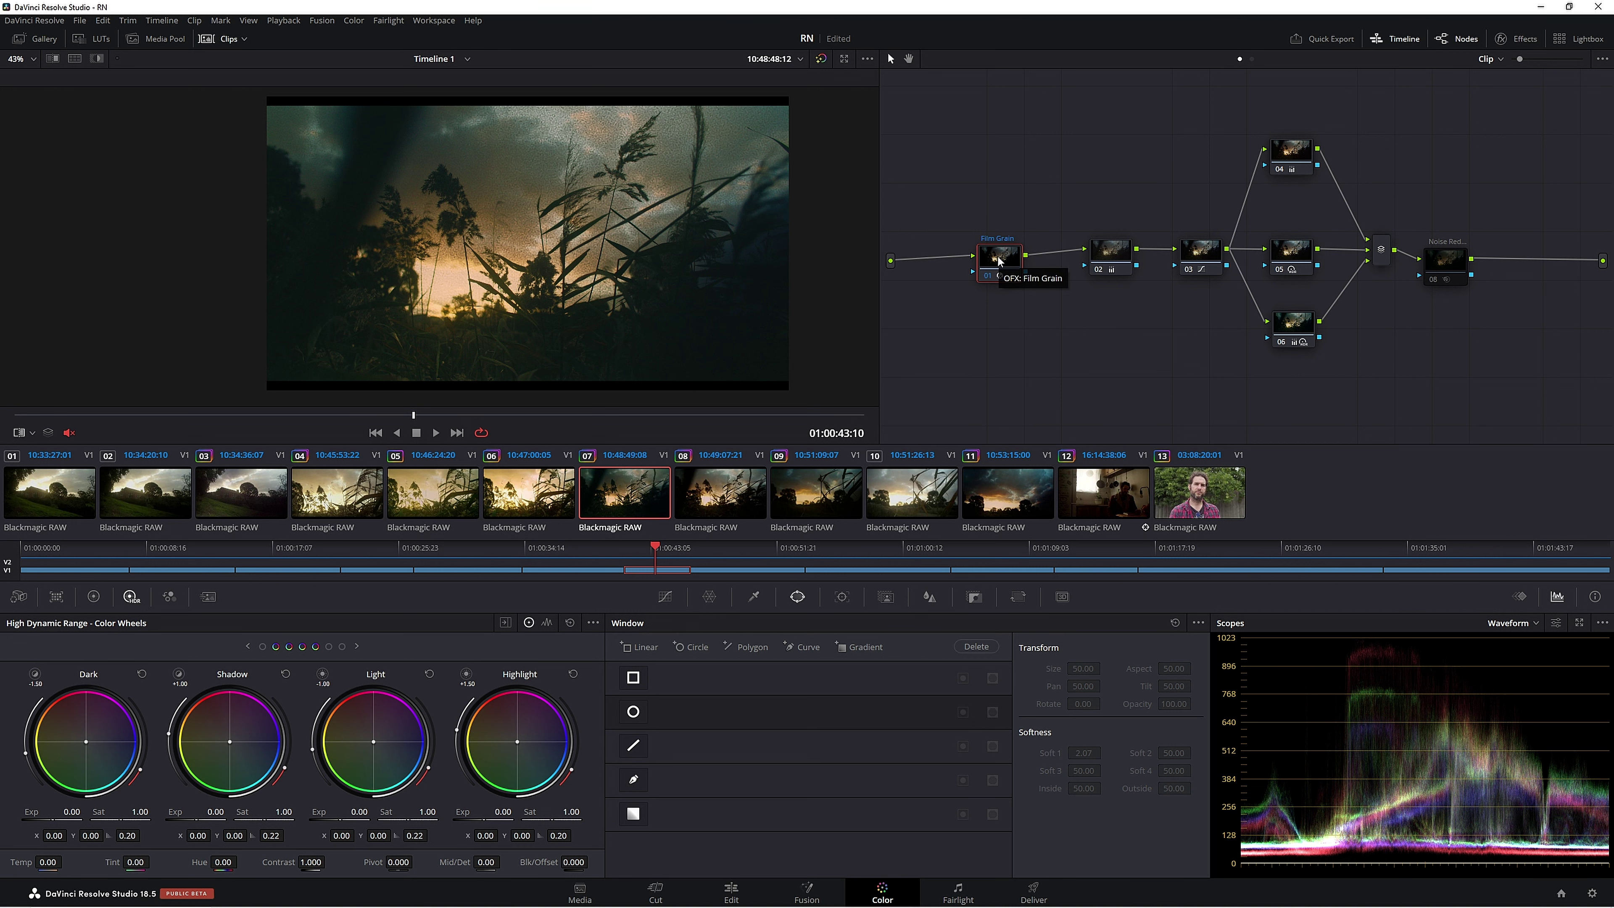
click(36, 39)
key(space)
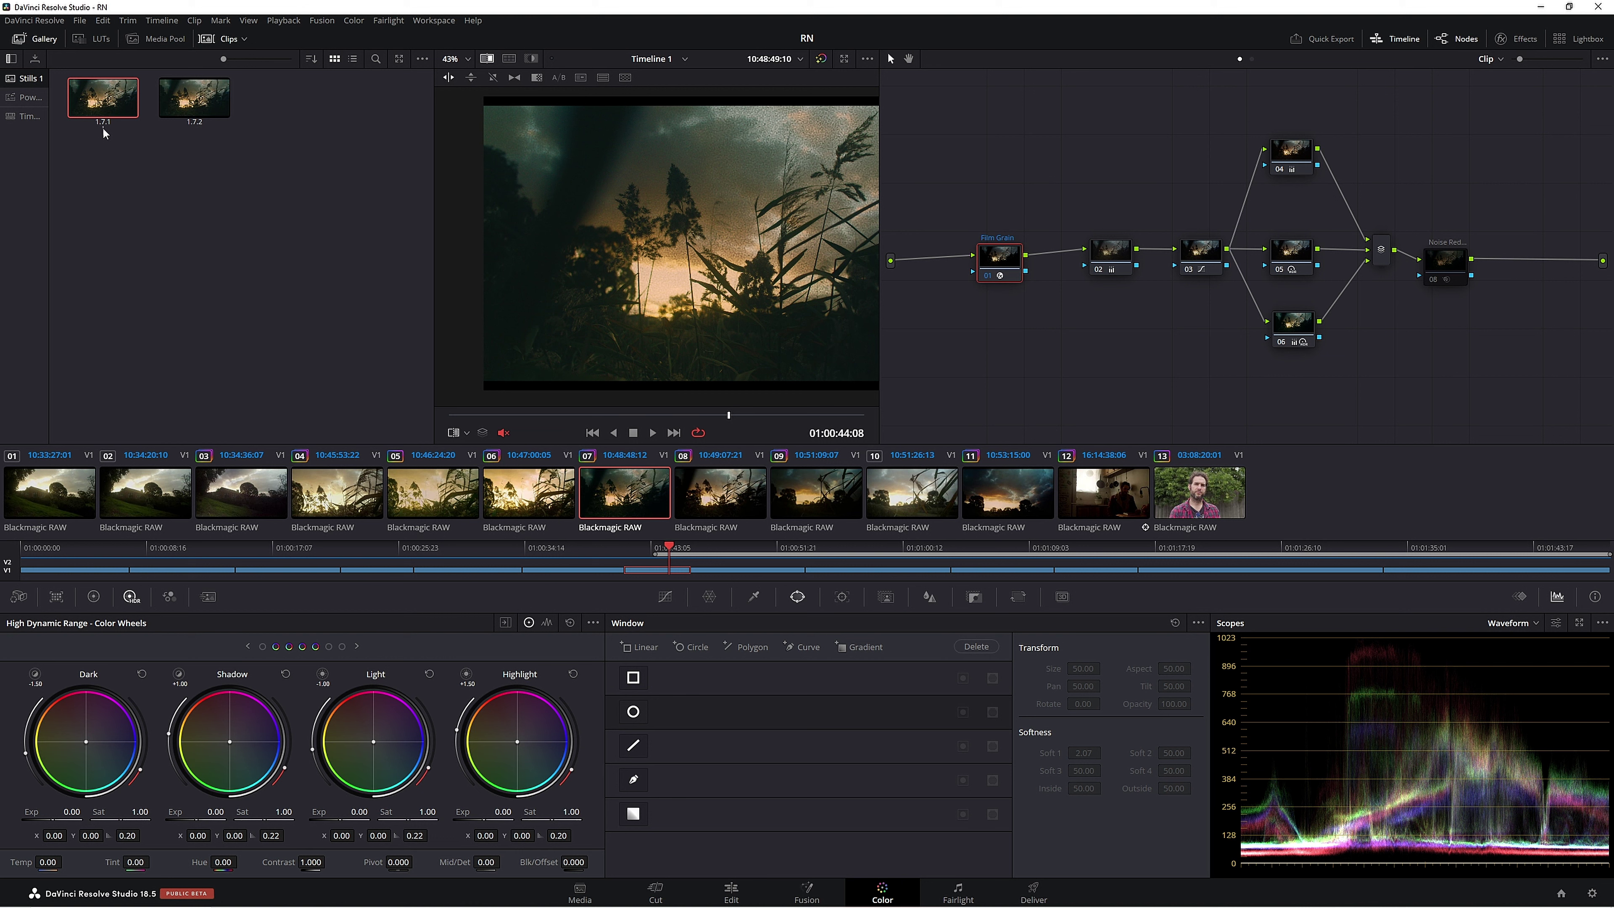
Label still 1.7.1 'Film grainm 1' and play the clip in the enlarged viewer
text(Film grainm 1)
key(Return)
key(alt+f)
key(space)
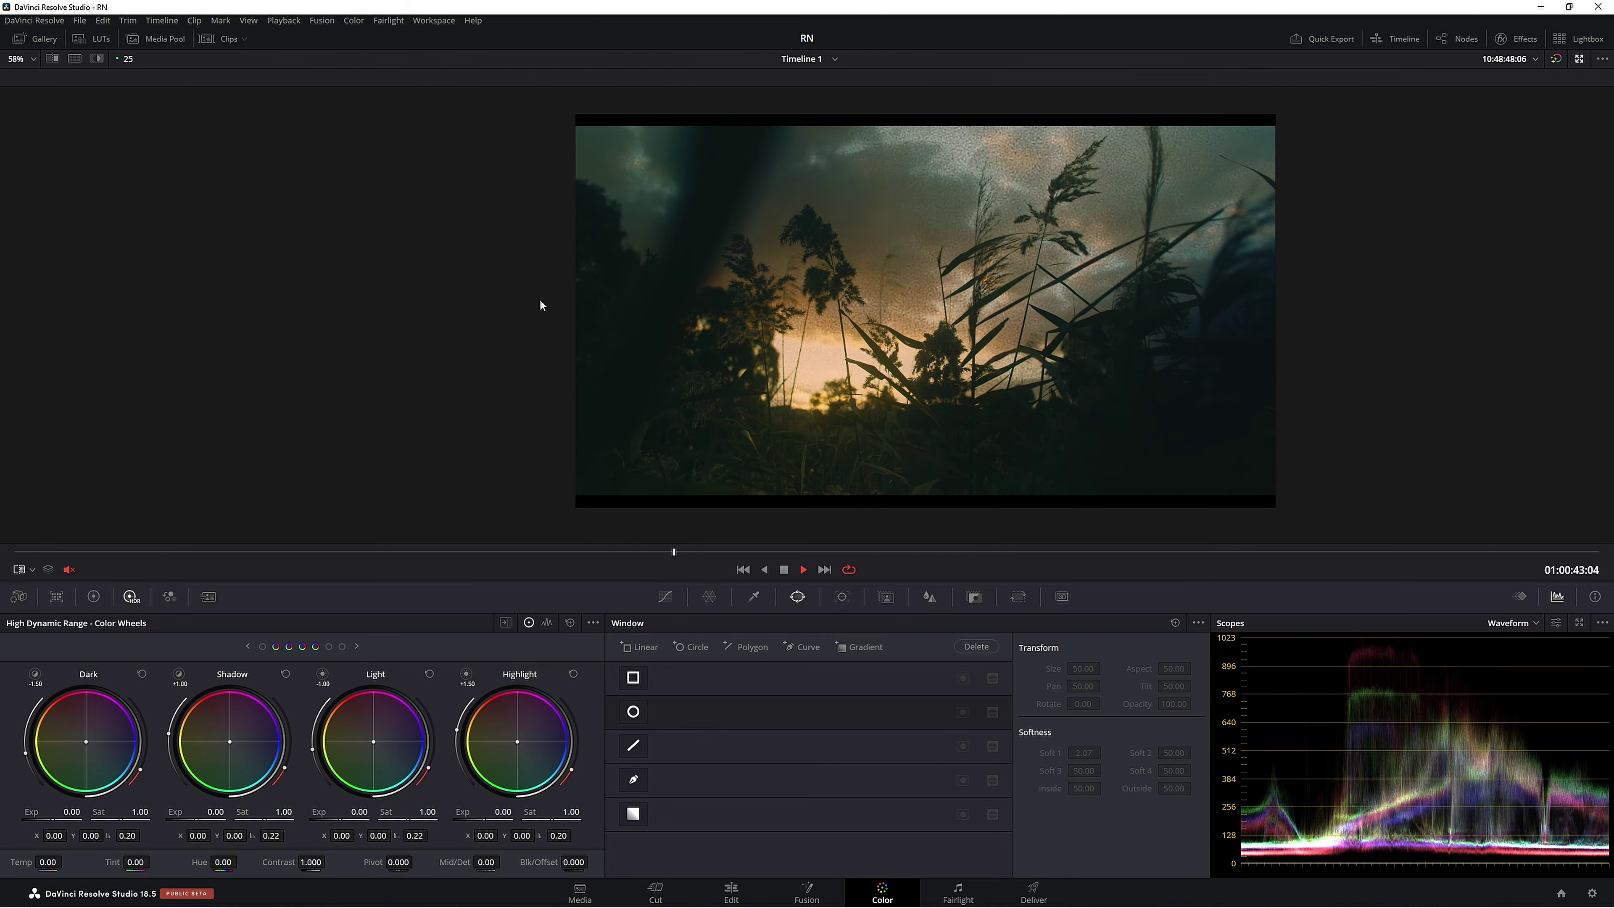
Stop playback and exit the enlarged viewer to restore the normal Color page layout
key(space)
key(alt+f)
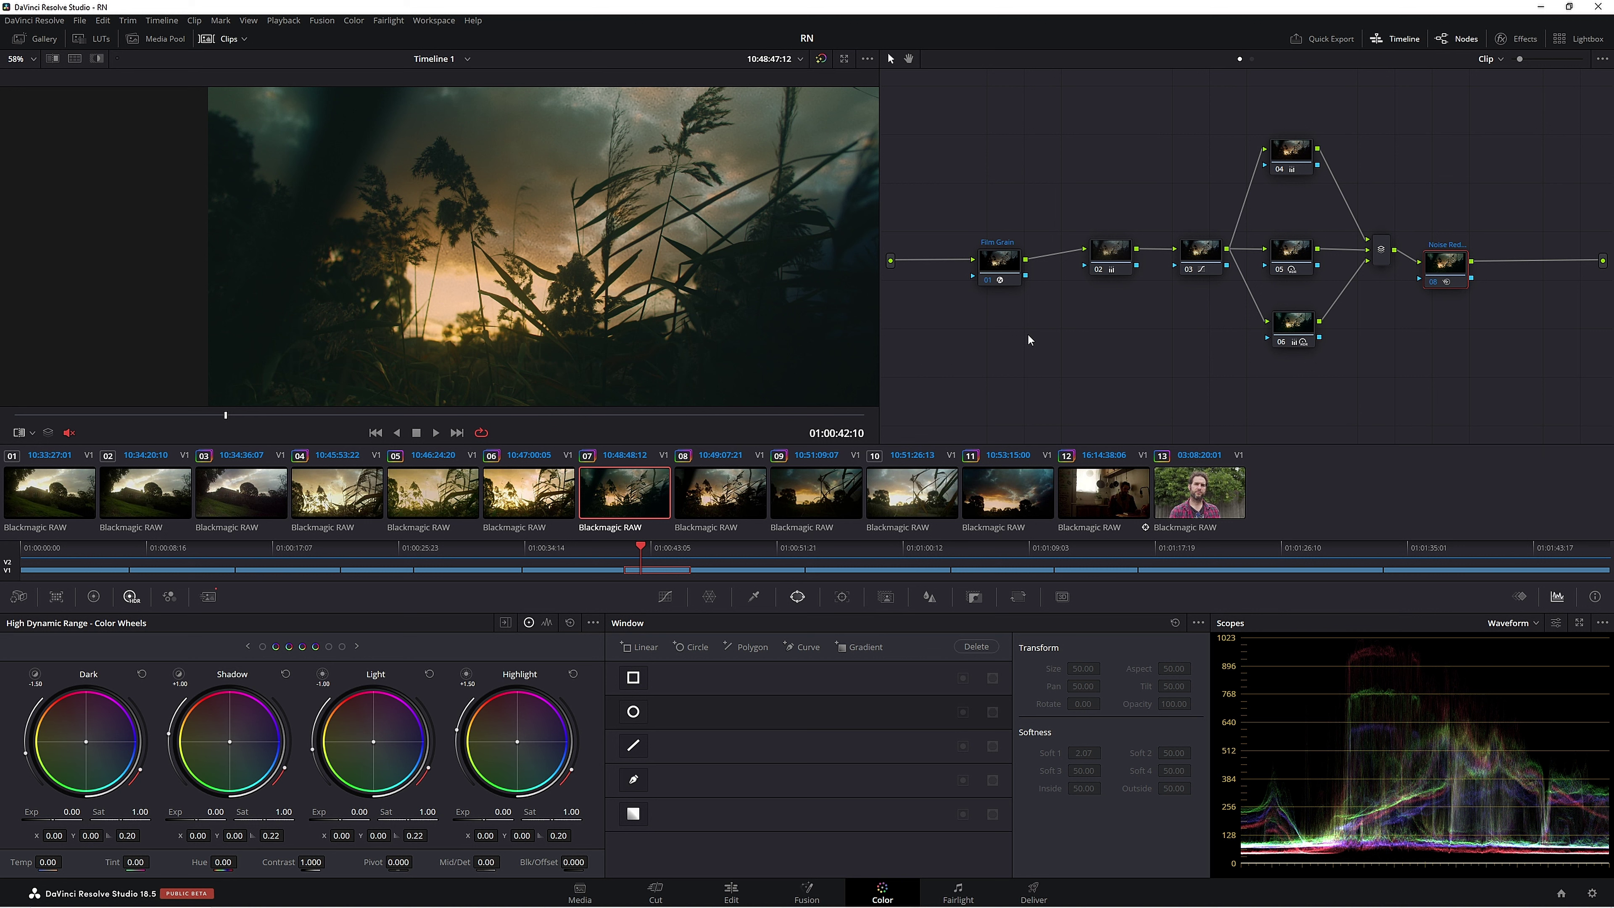
Show the stills Gallery listing stills 1.7.1 and 1.7.2
key(ctrl+alt+g)
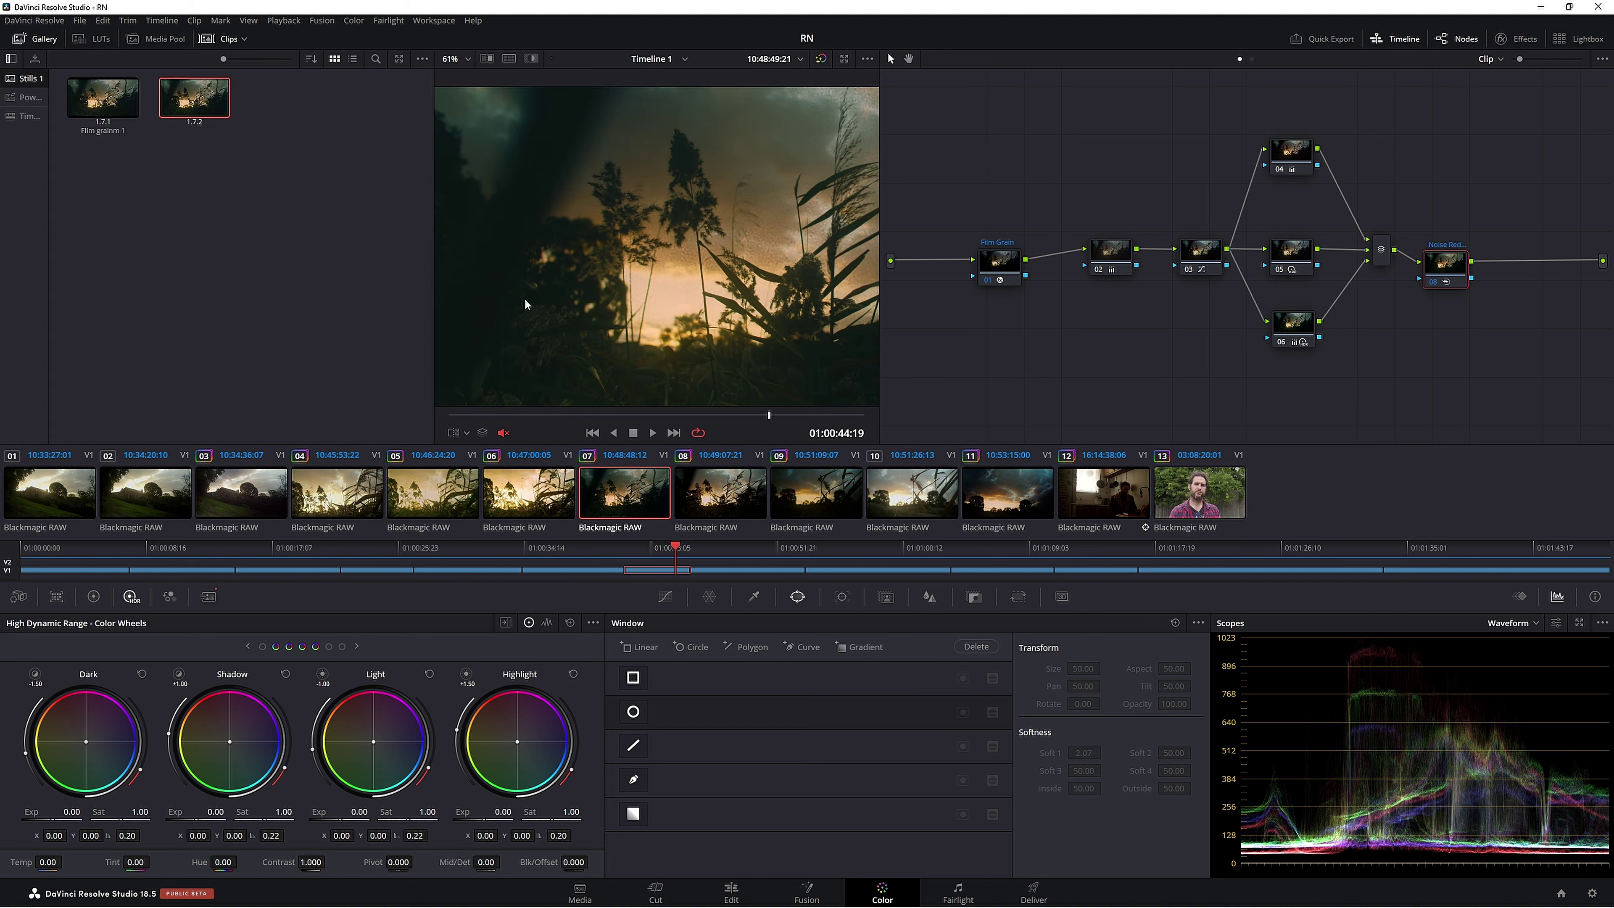